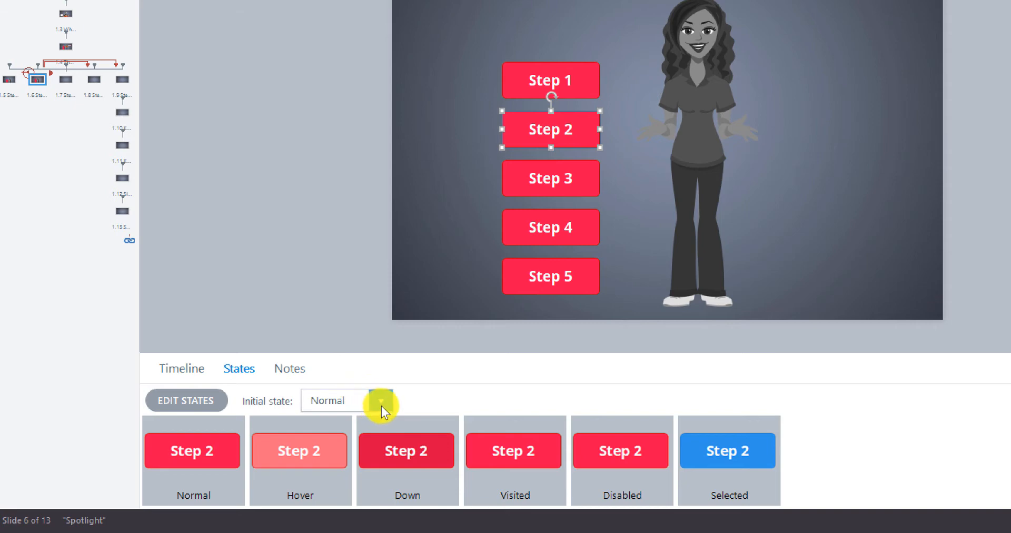
# - Set the Step 2 button's initial state to Selected
pyautogui.click(381, 406)
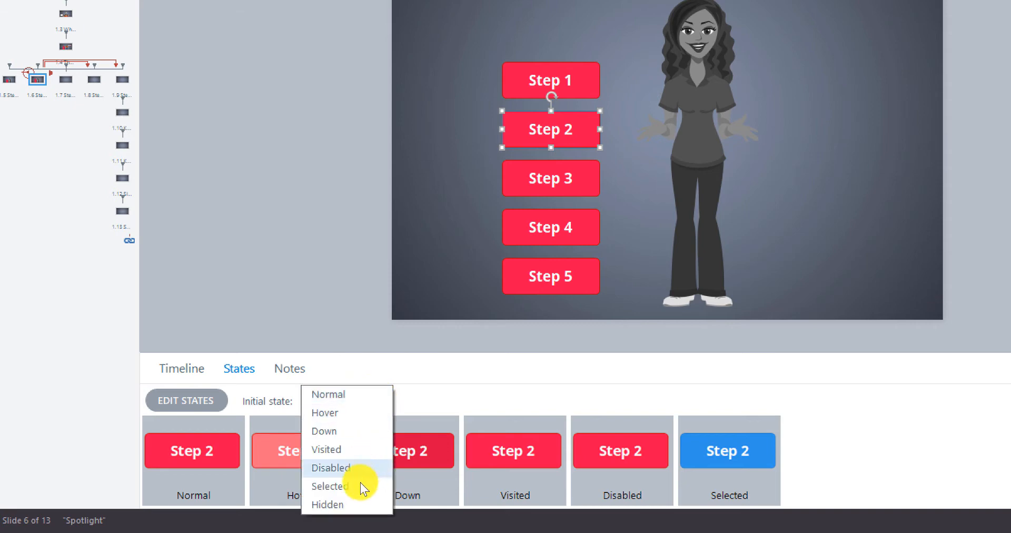
pyautogui.click(360, 483)
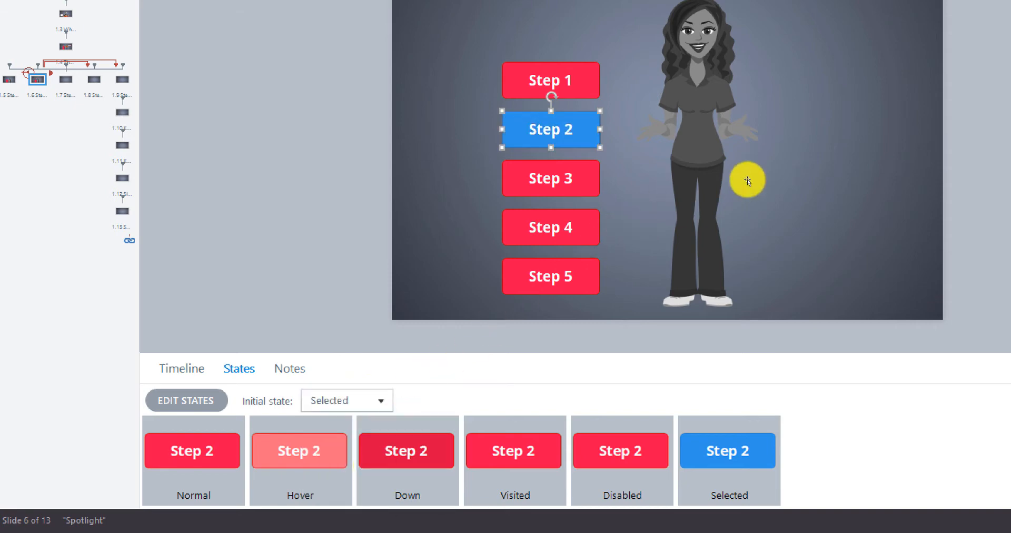
pyautogui.click(779, 157)
# - Set the initial state of the standing woman character to Normal
pyautogui.click(710, 155)
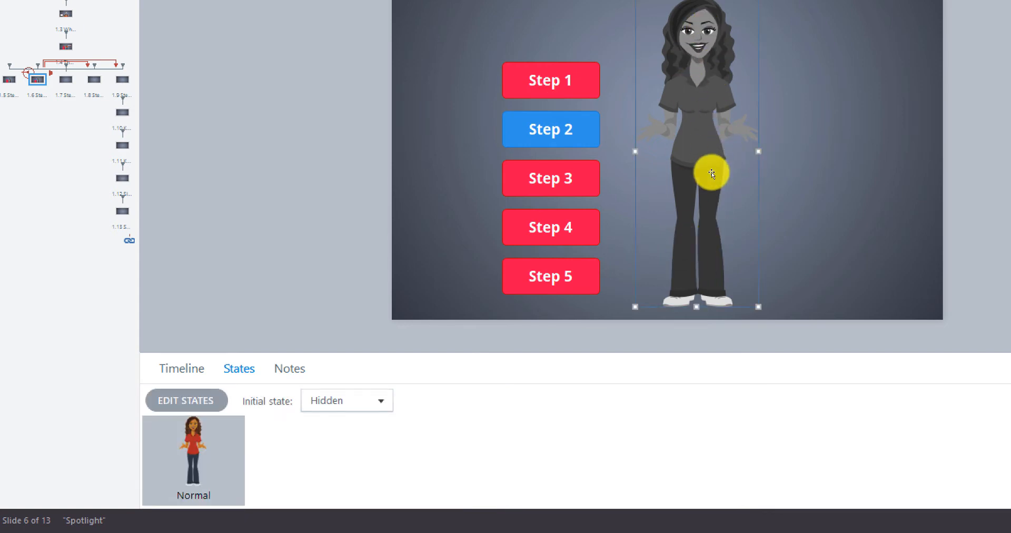
pyautogui.click(376, 402)
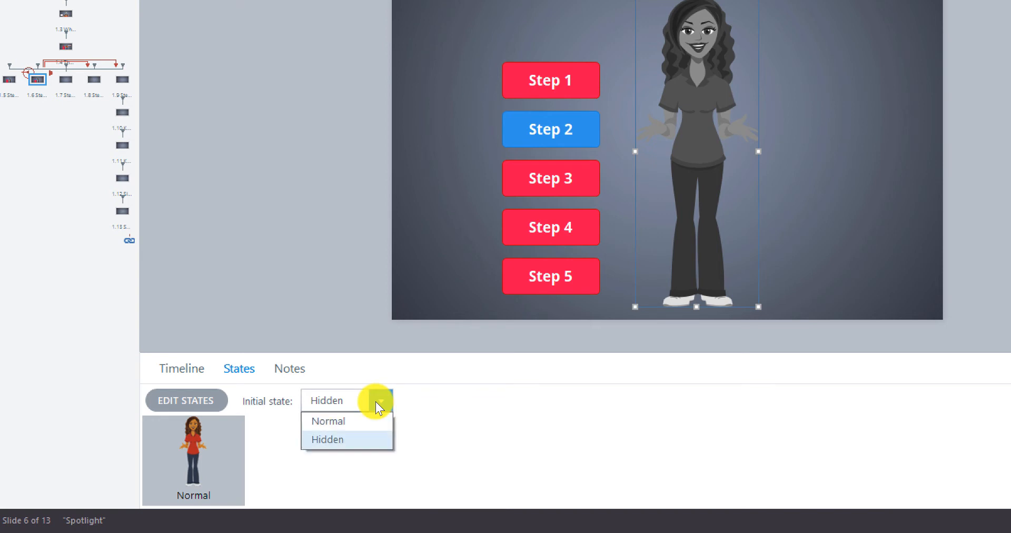
pyautogui.click(342, 421)
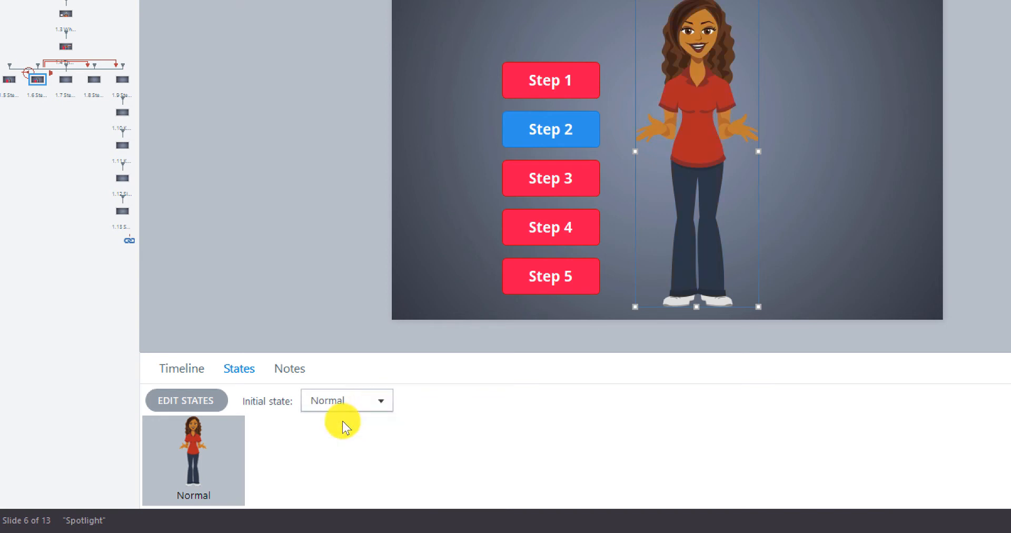
pyautogui.click(798, 159)
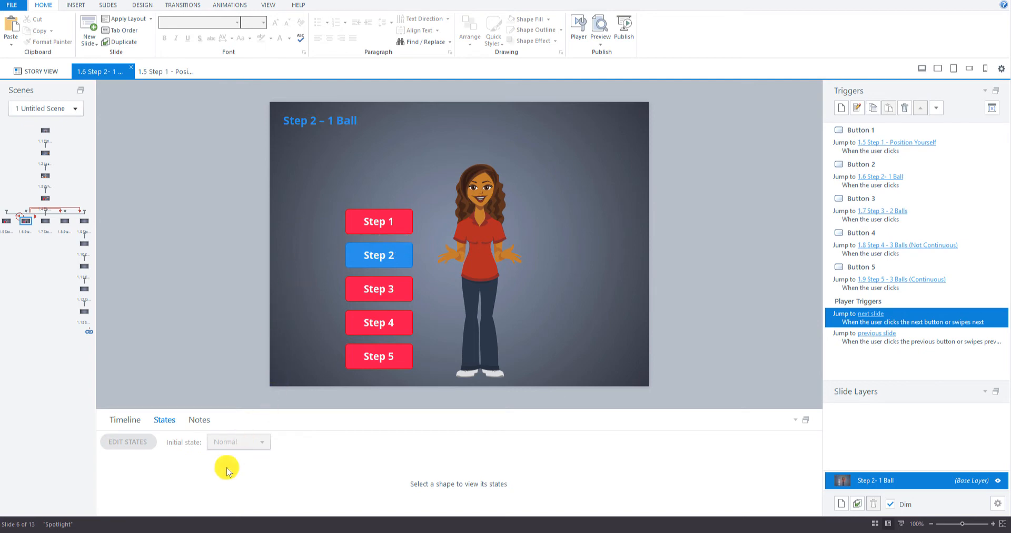
# - Switch to the PowerPoint storyboard and copy the four Base Layer bullets from the "Step 2 – 1 Ball" screen
pyautogui.click(226, 507)
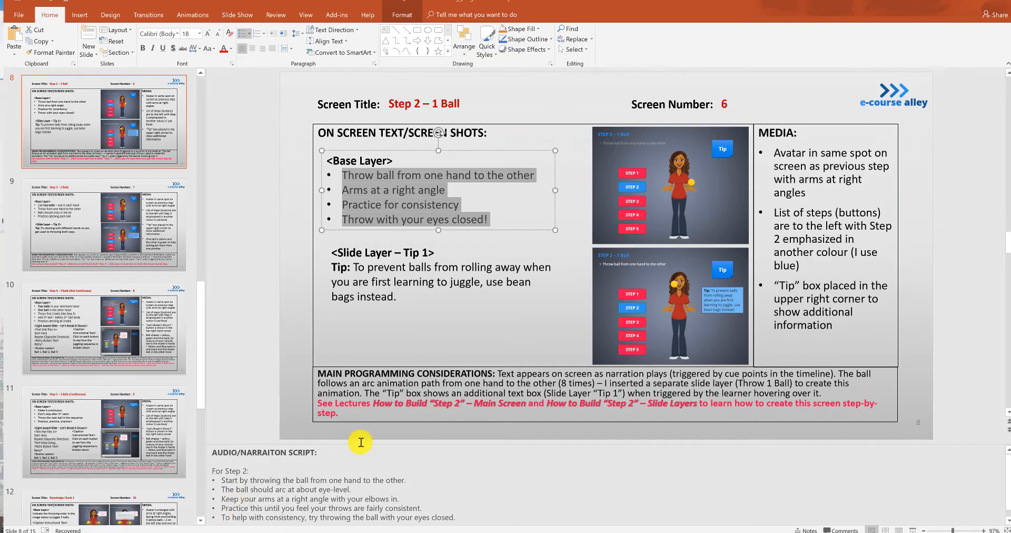
pyautogui.click(490, 218)
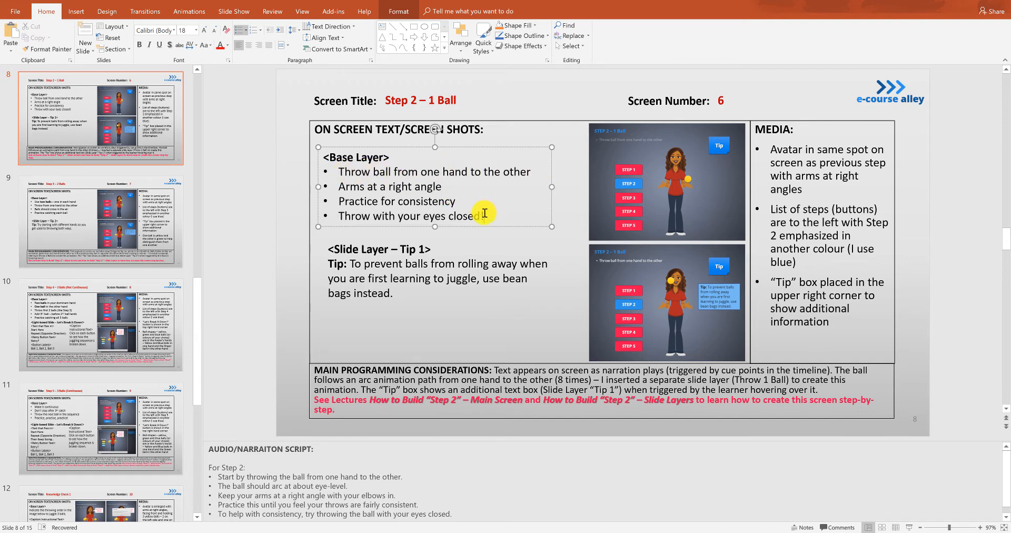
pyautogui.moveTo(488, 216); pyautogui.dragTo(334, 171)
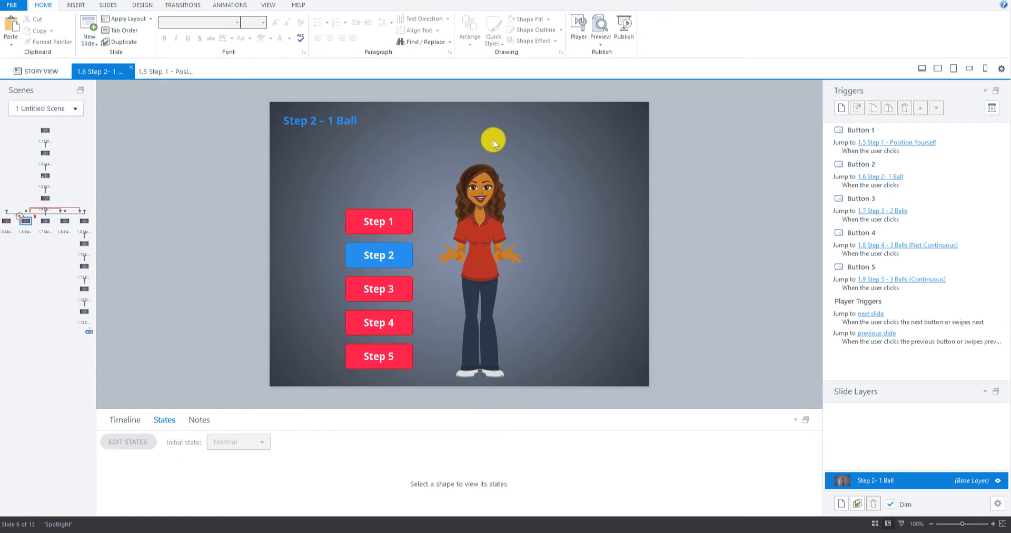
# - Paste the four copied bullets onto the Step 2 slide in Storyline and place them just below the slide title
pyautogui.hotkey('ctrl', 'v')
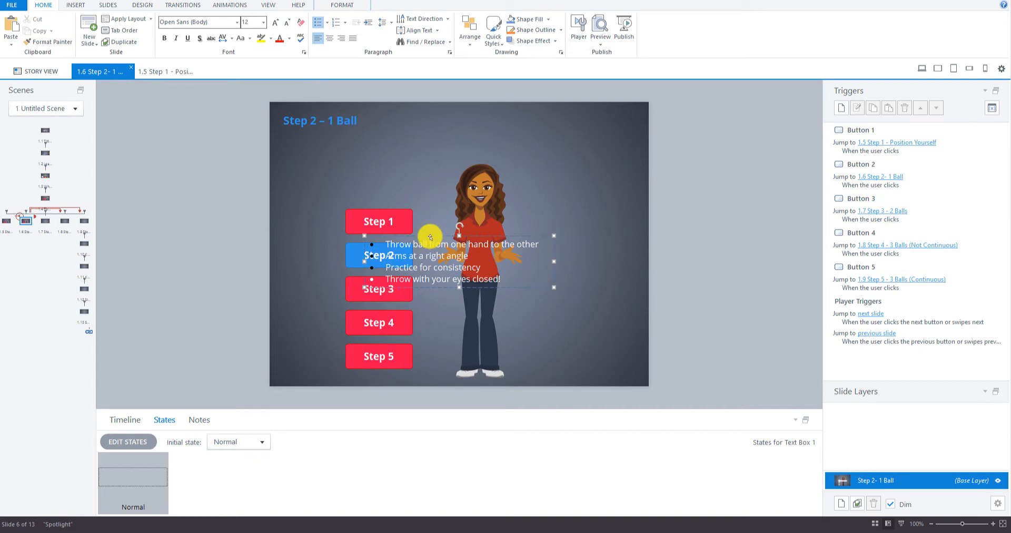
pyautogui.moveTo(430, 237); pyautogui.dragTo(351, 131)
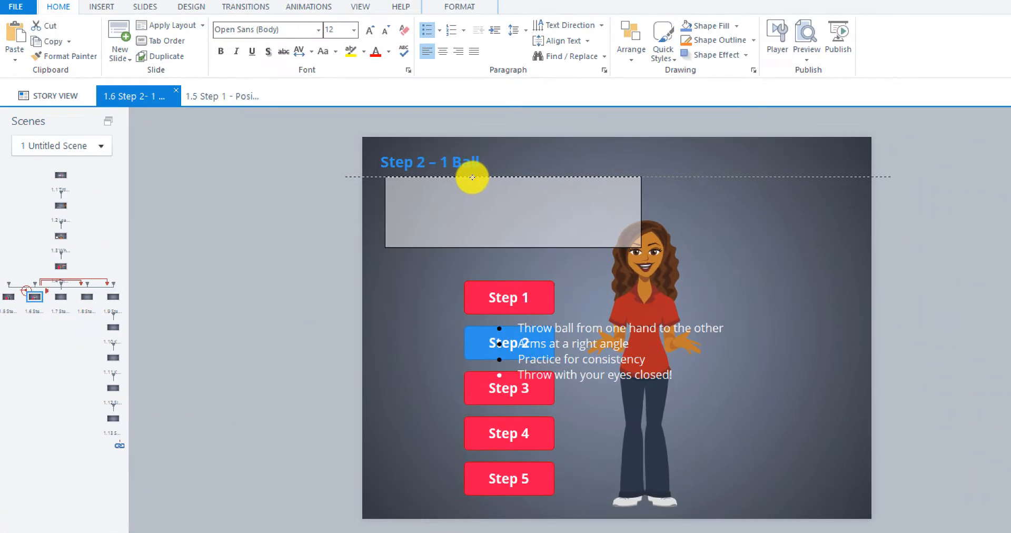
pyautogui.moveTo(472, 177); pyautogui.dragTo(472, 183)
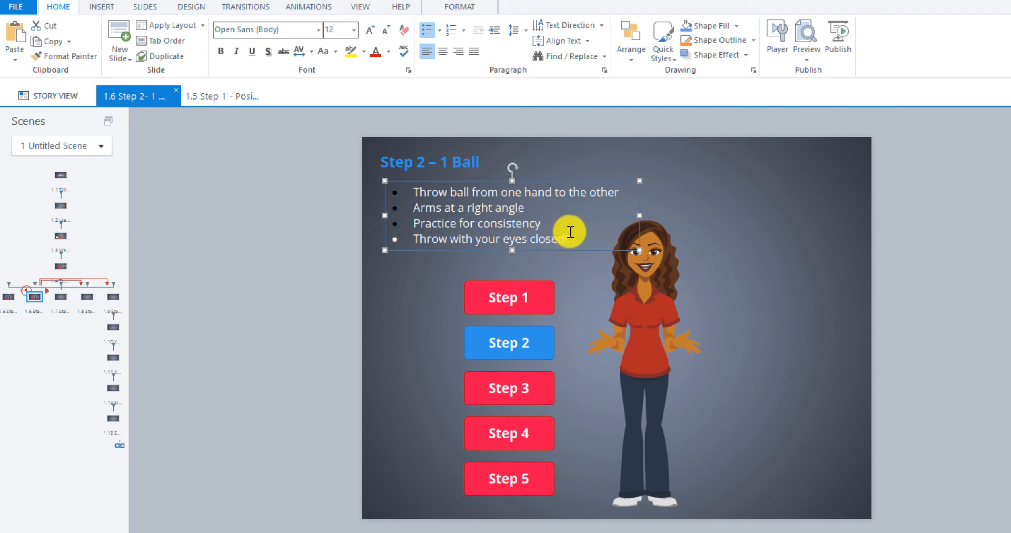
# - Change the bullet color of all four pasted lines to white
pyautogui.moveTo(570, 231); pyautogui.dragTo(417, 191)
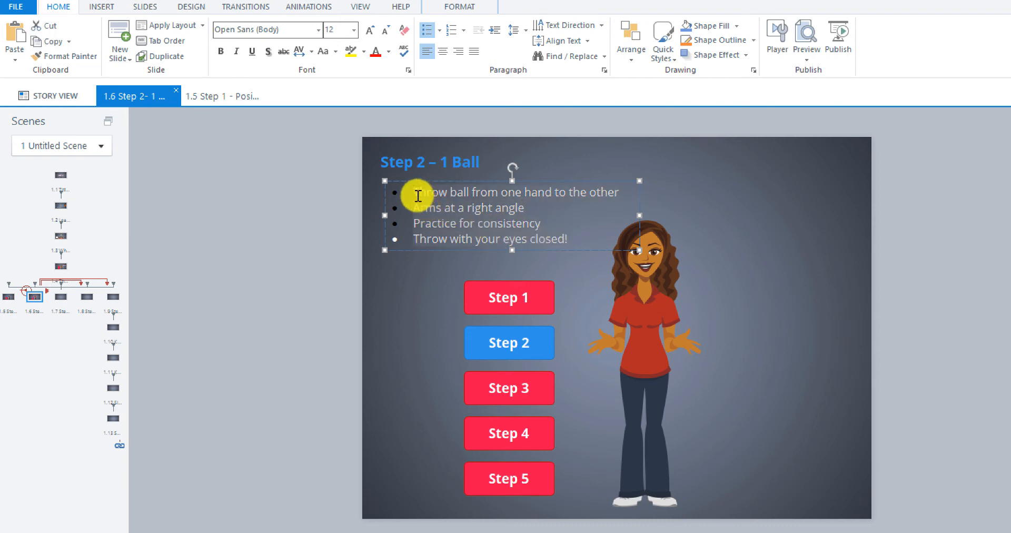
pyautogui.click(440, 31)
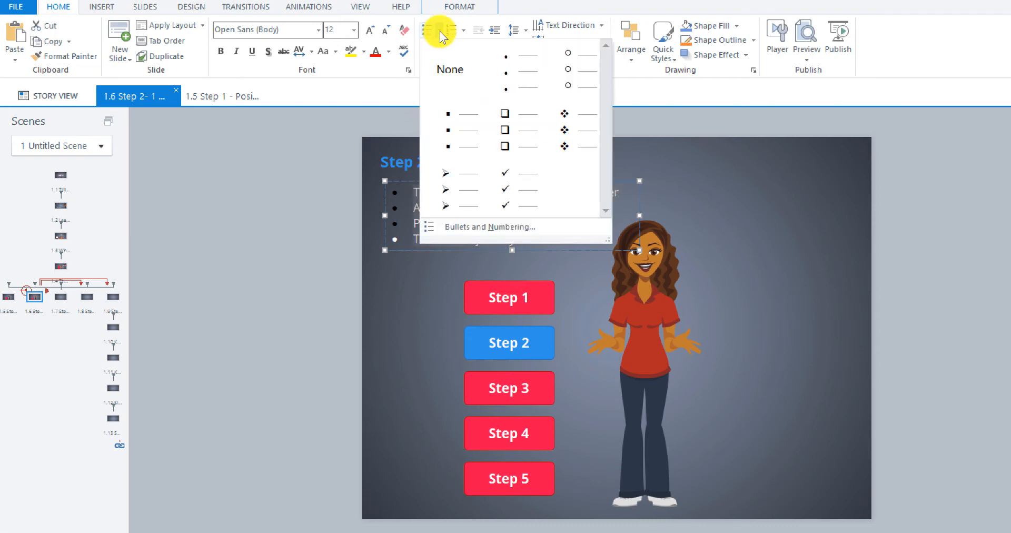
pyautogui.click(457, 226)
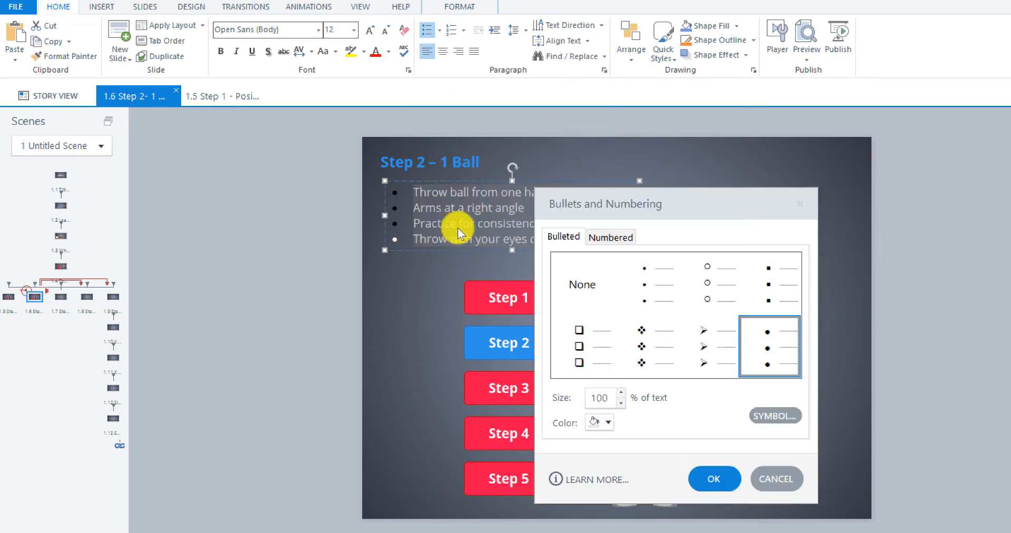
pyautogui.click(603, 421)
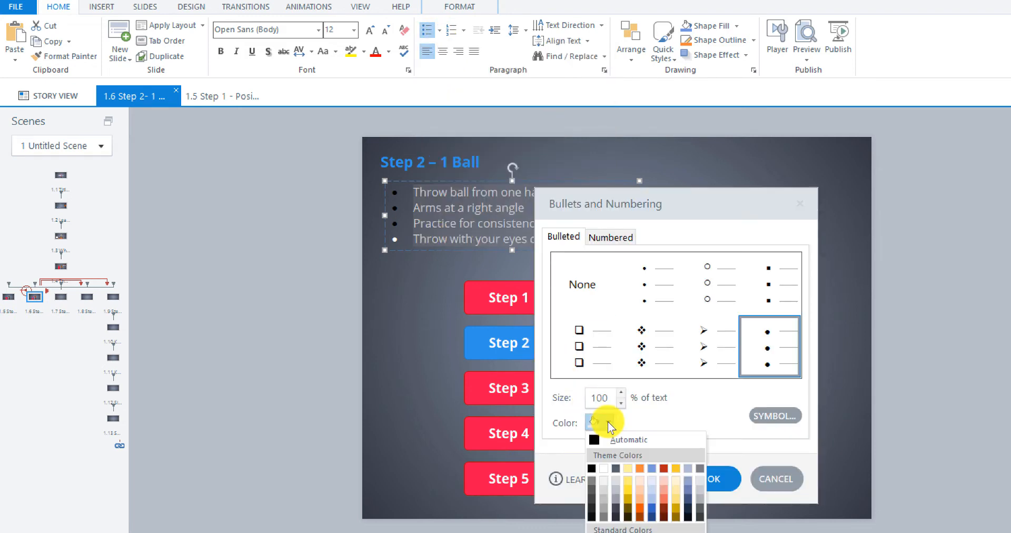
pyautogui.click(604, 468)
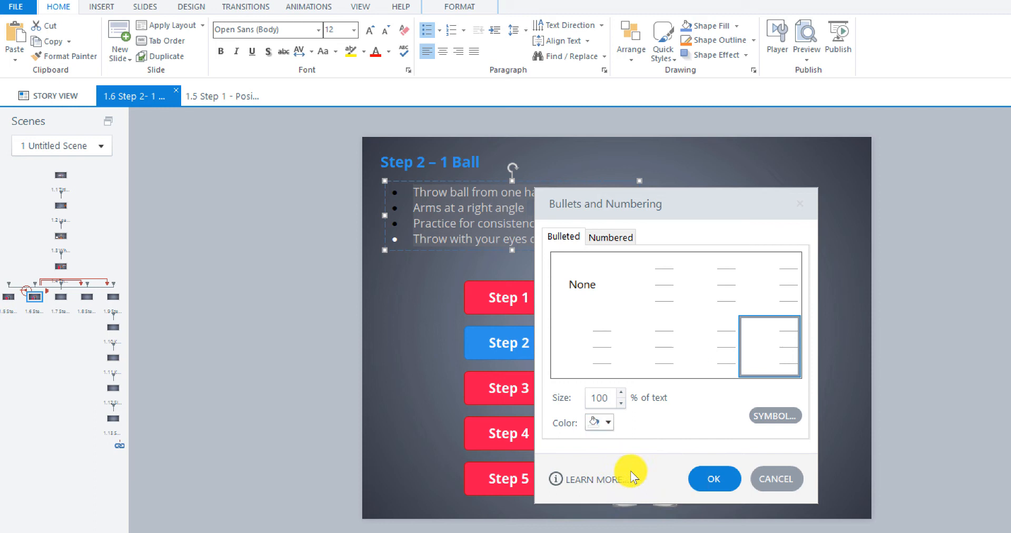
pyautogui.click(721, 483)
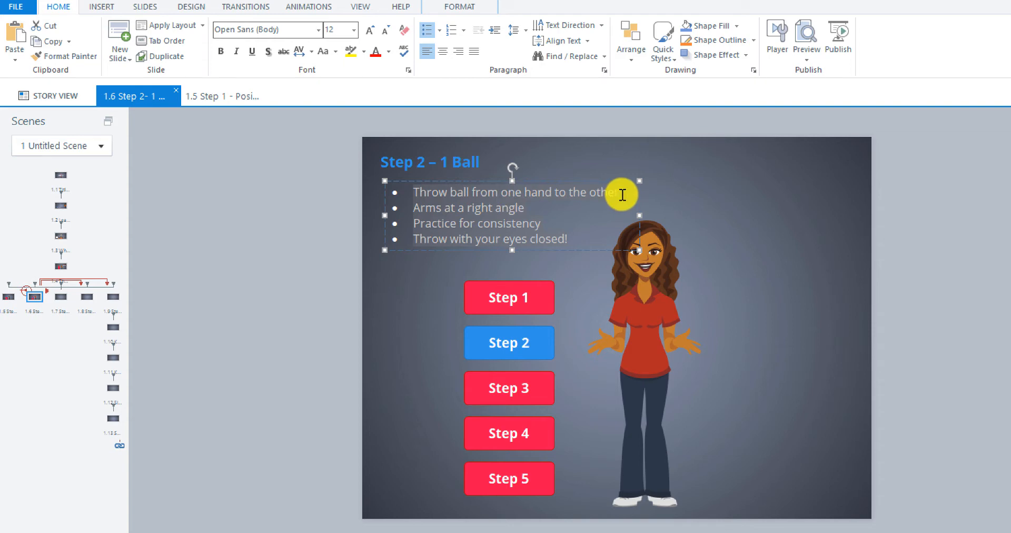
# - Cut the "Throw with your eyes closed!" bullet from the list and paste it as a separate text box
pyautogui.click(620, 193)
pyautogui.moveTo(626, 193); pyautogui.dragTo(429, 192)
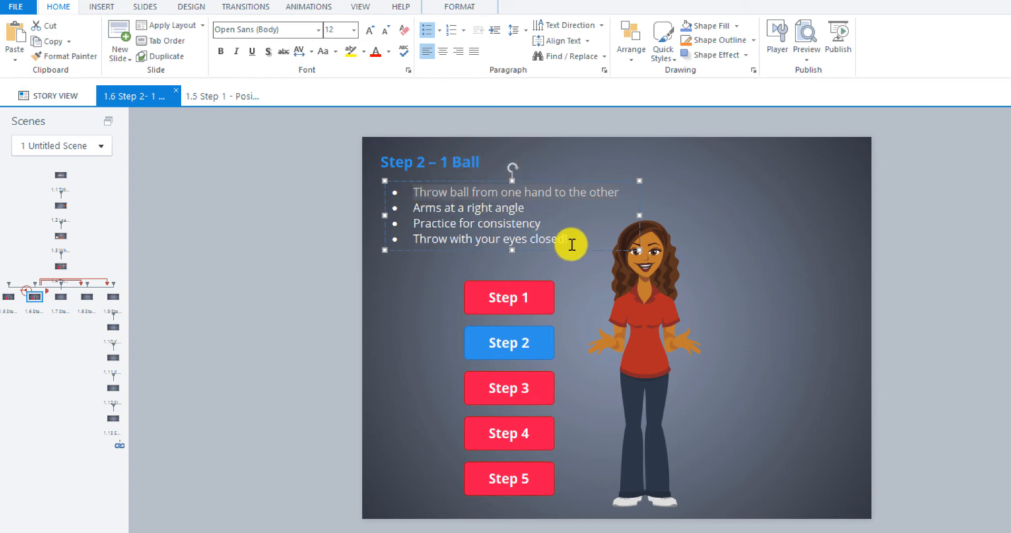
pyautogui.moveTo(569, 240); pyautogui.dragTo(427, 236)
pyautogui.hotkey('ctrl', 'x')
pyautogui.click(427, 296)
pyautogui.hotkey('ctrl', 'v')
# - Cut the "Practice for consistency" bullet from the list and paste it as a separate text box
pyautogui.click(538, 234)
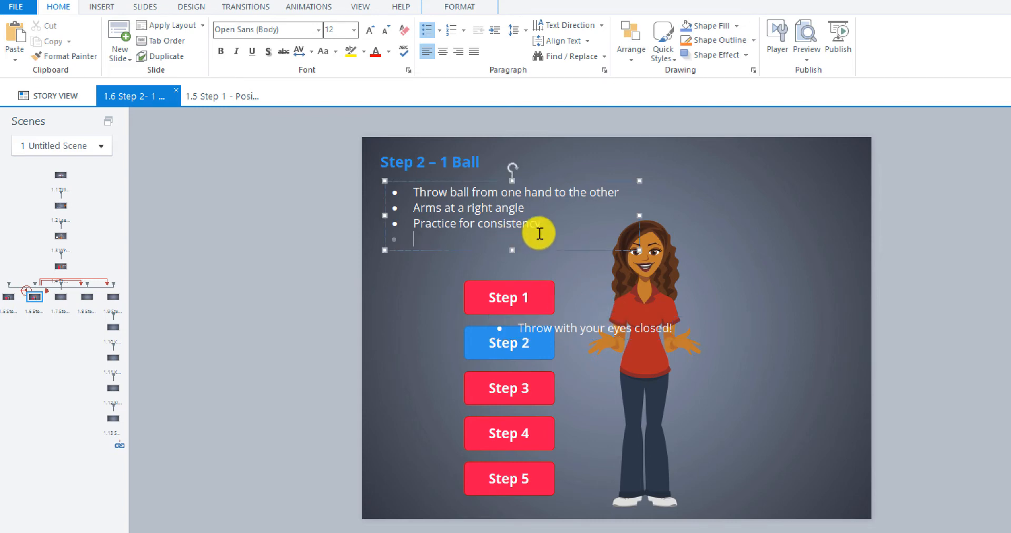
pyautogui.moveTo(548, 227); pyautogui.dragTo(396, 226)
pyautogui.hotkey('ctrl', 'x')
pyautogui.click(737, 318)
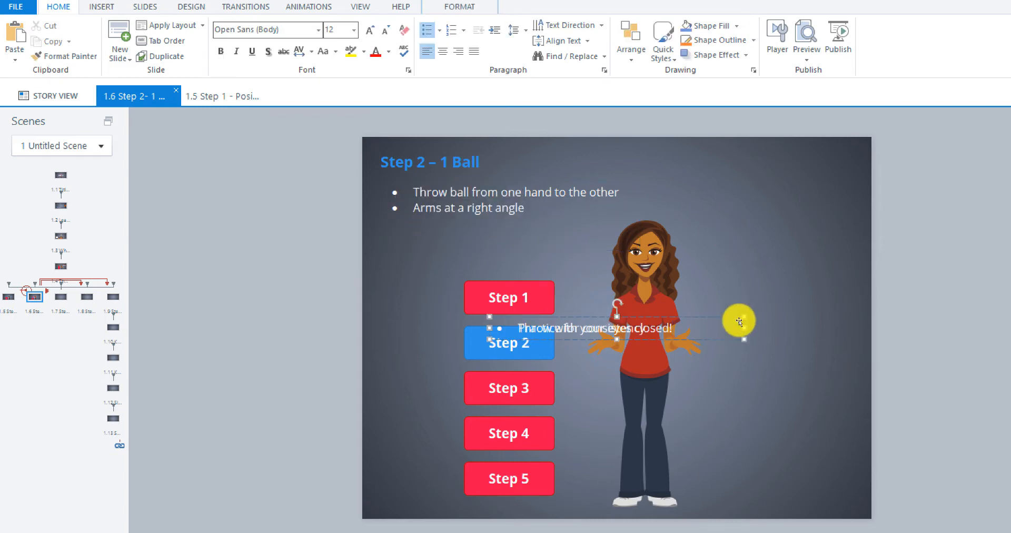
pyautogui.hotkey('ctrl', 'v')
# - Move the "Arms at a right angle" bullet into its own text box and place it above the other separated bullets
pyautogui.tripleClick(468, 206)
pyautogui.hotkey('ctrl', 'x')
pyautogui.click(759, 208)
pyautogui.hotkey('ctrl', 'v')
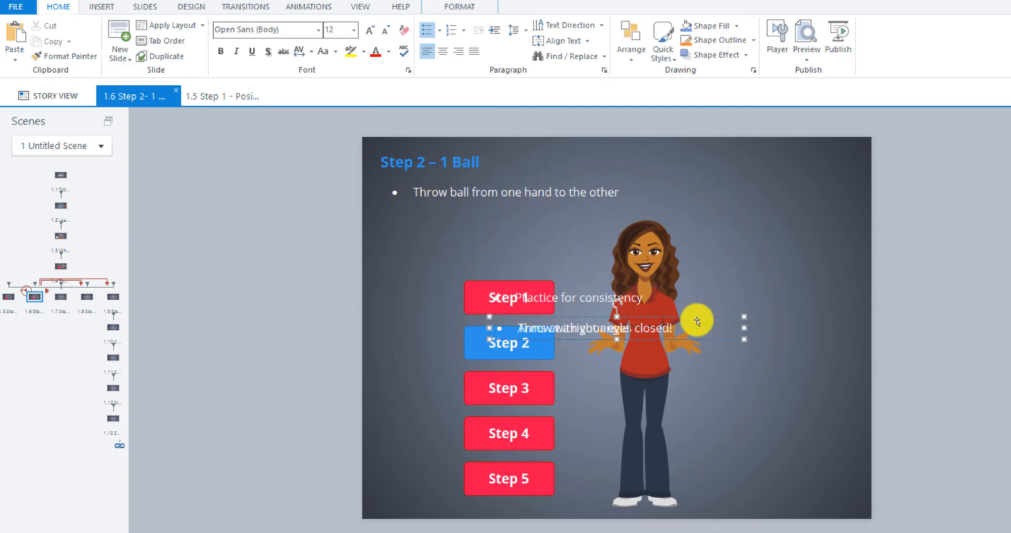
pyautogui.moveTo(691, 318); pyautogui.dragTo(684, 232)
# - Delete the leftover empty bullet lines from the "Throw ball from one hand to the other" text box
pyautogui.click(492, 230)
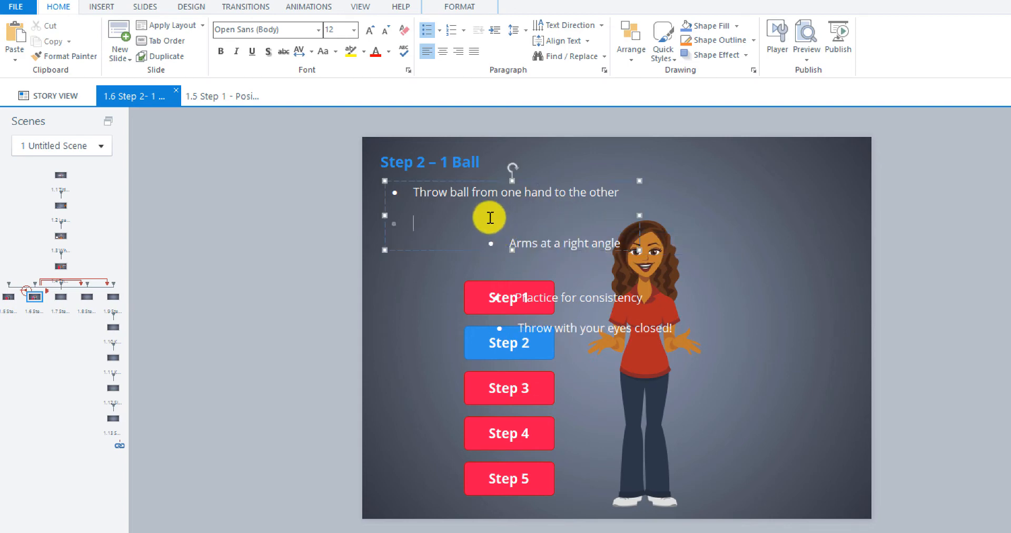
pyautogui.press('Delete')
pyautogui.press('Delete')
pyautogui.press('Delete')
# - Stack the three separated bullet text boxes in reading order beneath the first bullet, above the Step 1 button
pyautogui.click(548, 255)
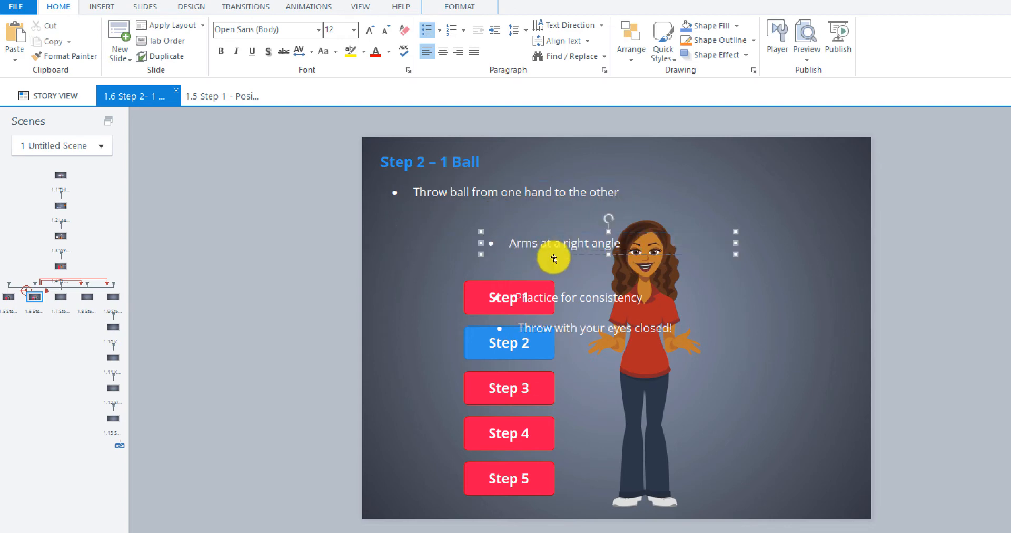
pyautogui.moveTo(548, 255); pyautogui.dragTo(491, 252)
pyautogui.click(575, 307)
pyautogui.moveTo(576, 307); pyautogui.dragTo(484, 250)
pyautogui.click(563, 338)
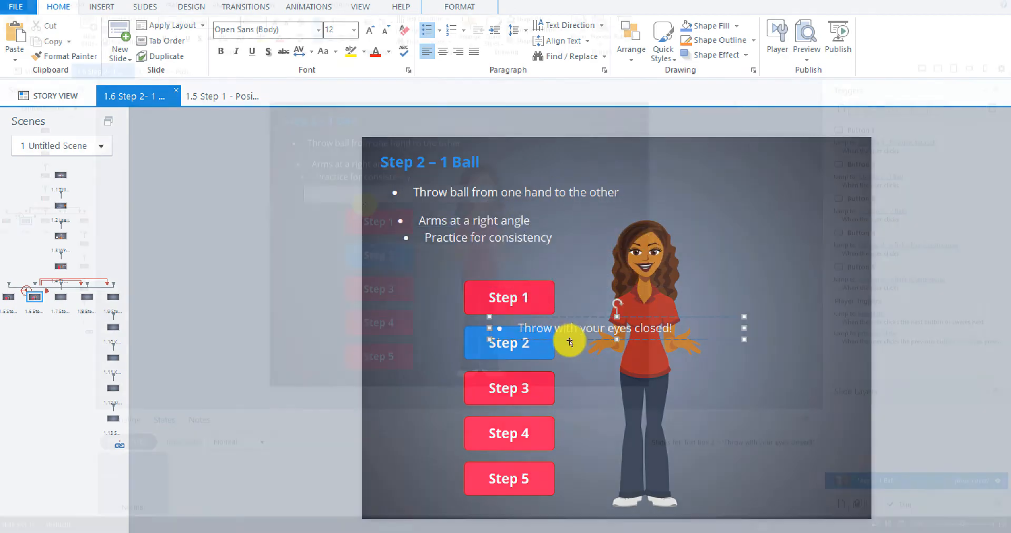
pyautogui.moveTo(569, 339); pyautogui.dragTo(492, 273)
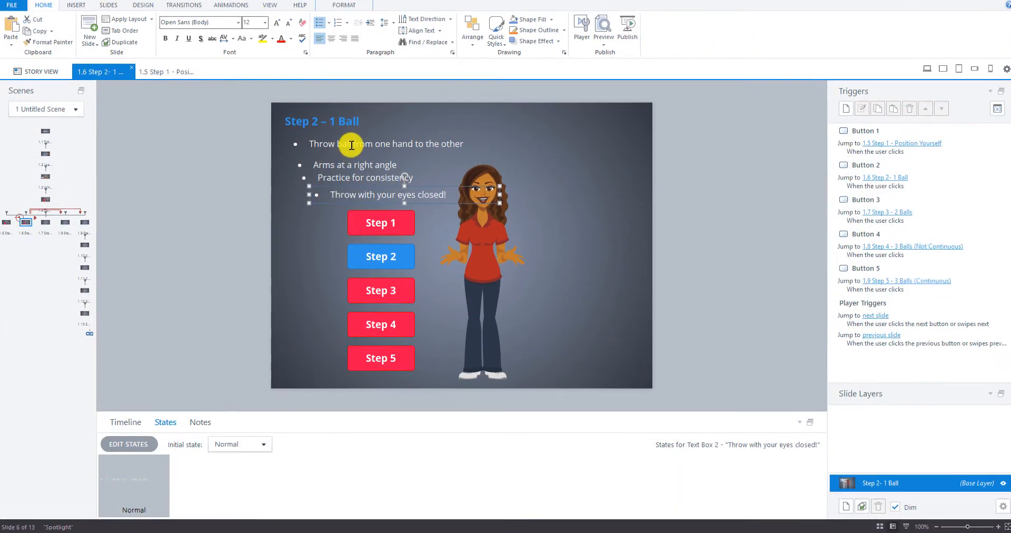
# - Position the "Throw ball from one hand to the other" text box at 24 px horizontal and 60 px vertical
pyautogui.click(347, 143)
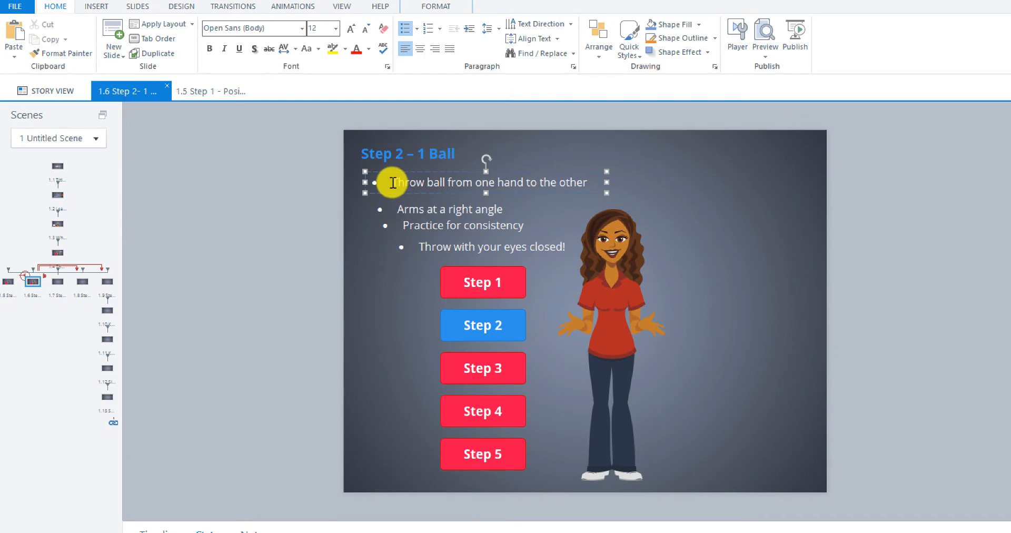
pyautogui.moveTo(390, 182); pyautogui.dragTo(605, 182)
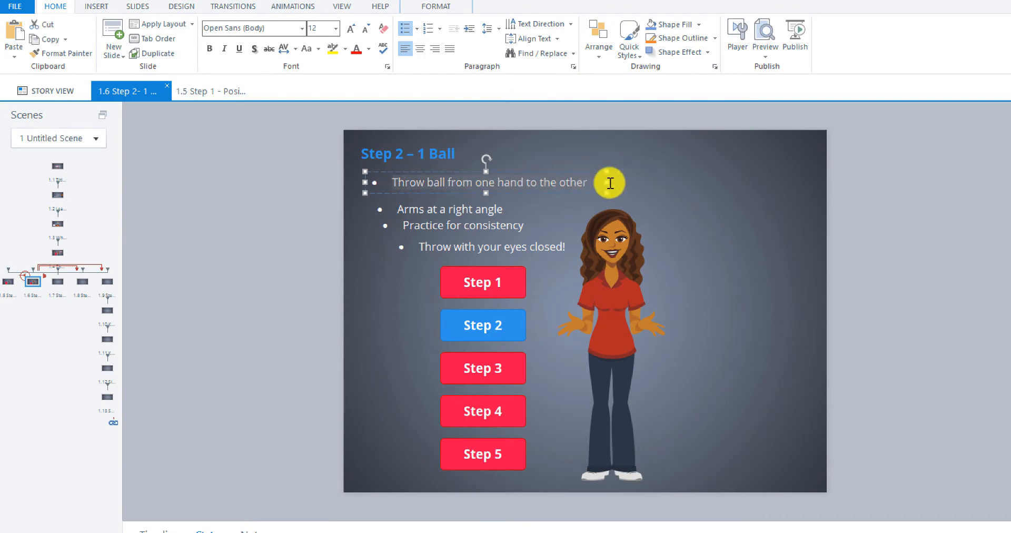
pyautogui.rightClick(556, 193)
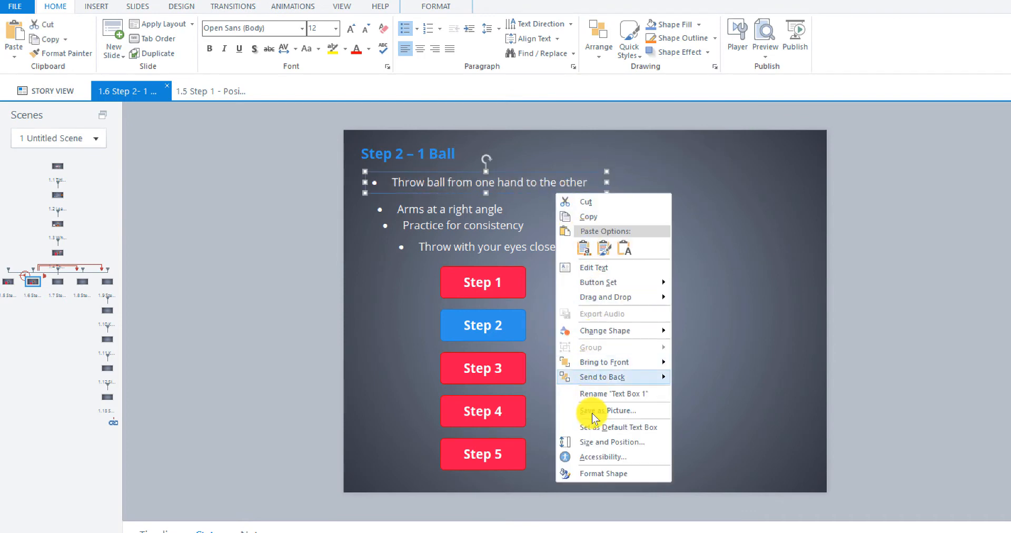
pyautogui.click(593, 442)
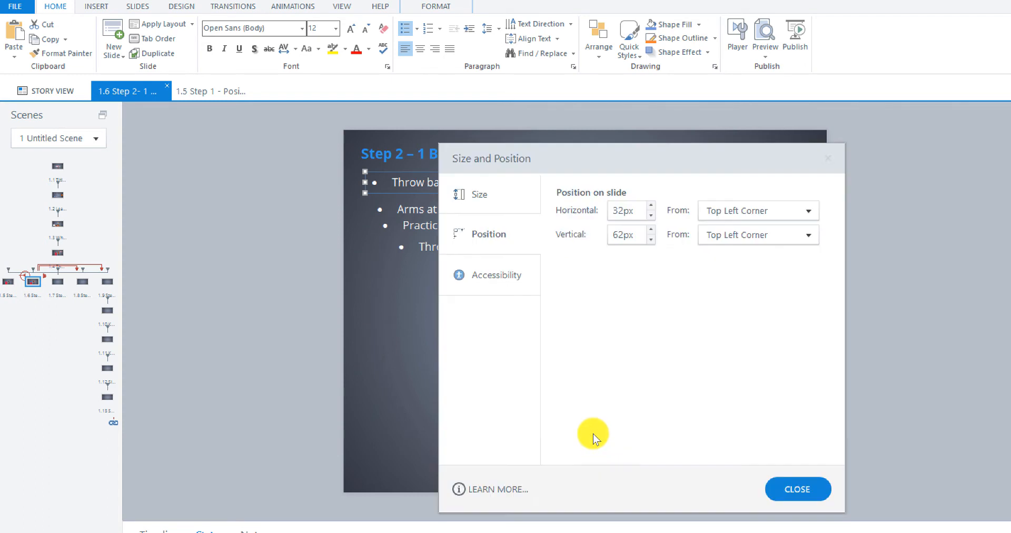
pyautogui.click(624, 211)
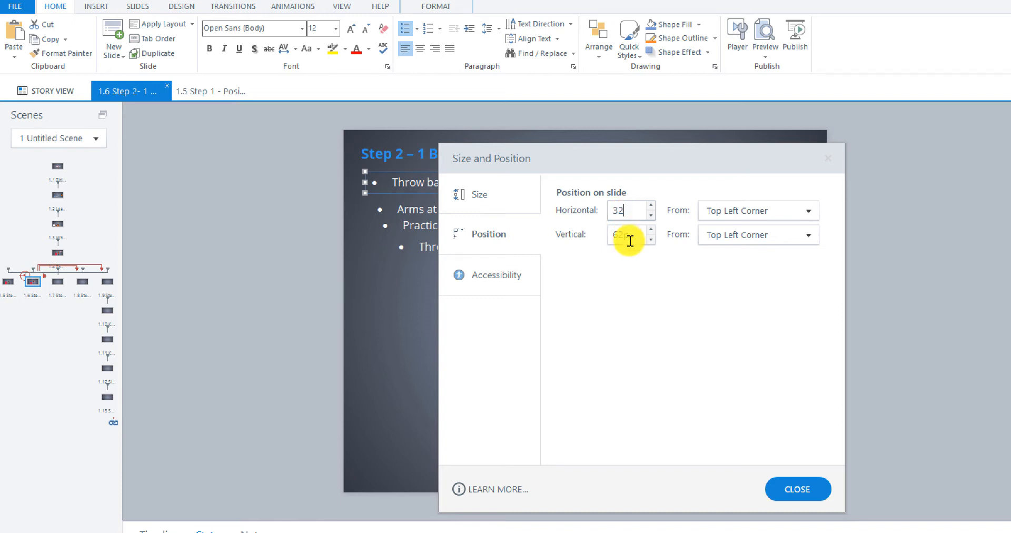
pyautogui.doubleClick(612, 211)
pyautogui.click(623, 231)
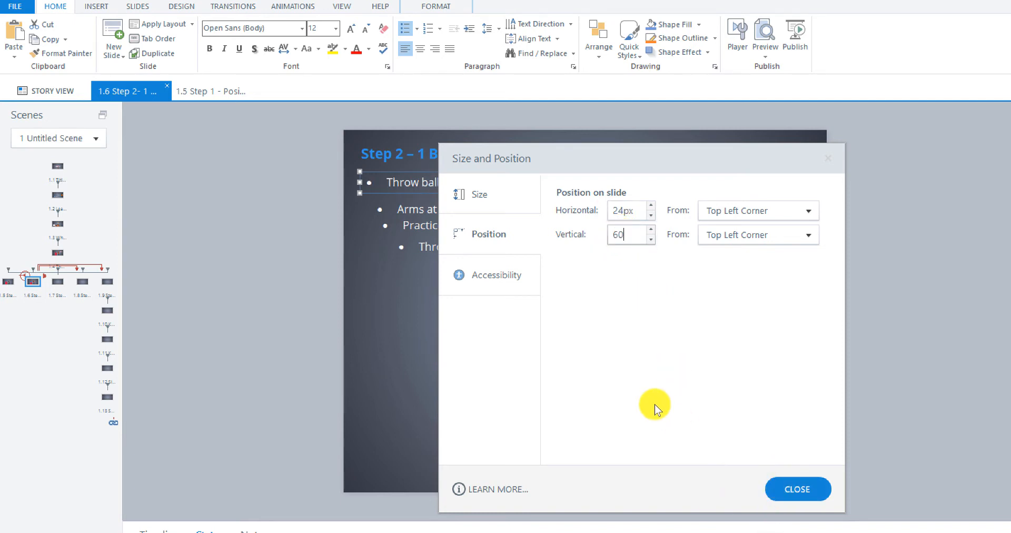
pyautogui.click(795, 487)
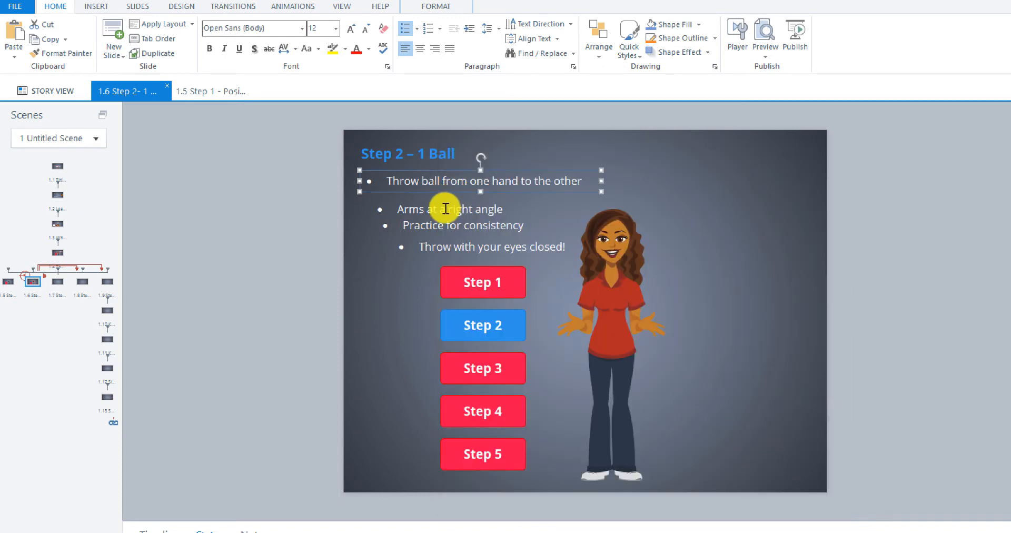
# - Position the "Arms at a right angle" text box at 24 px horizontal and 82 px vertical
pyautogui.click(481, 210)
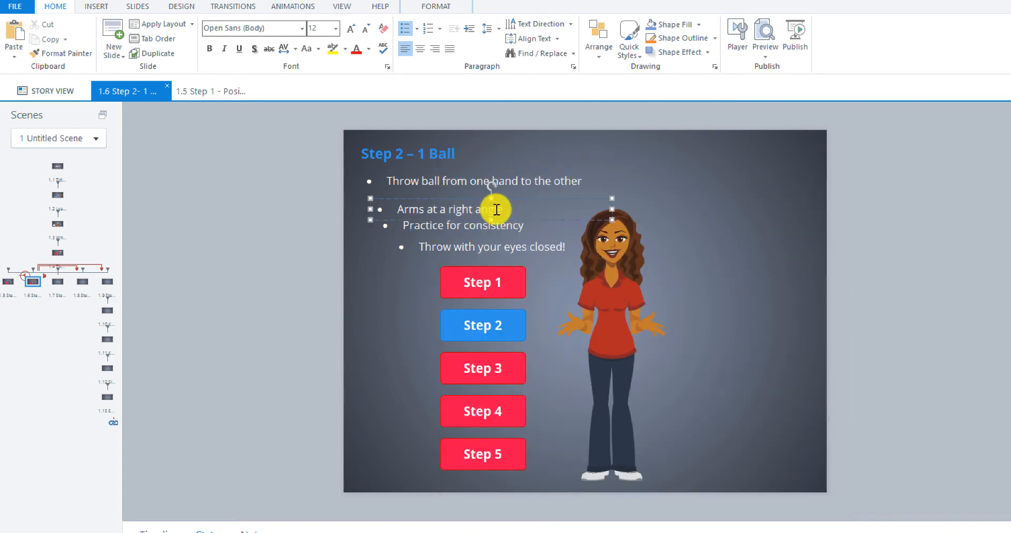
pyautogui.moveTo(496, 209); pyautogui.dragTo(404, 223)
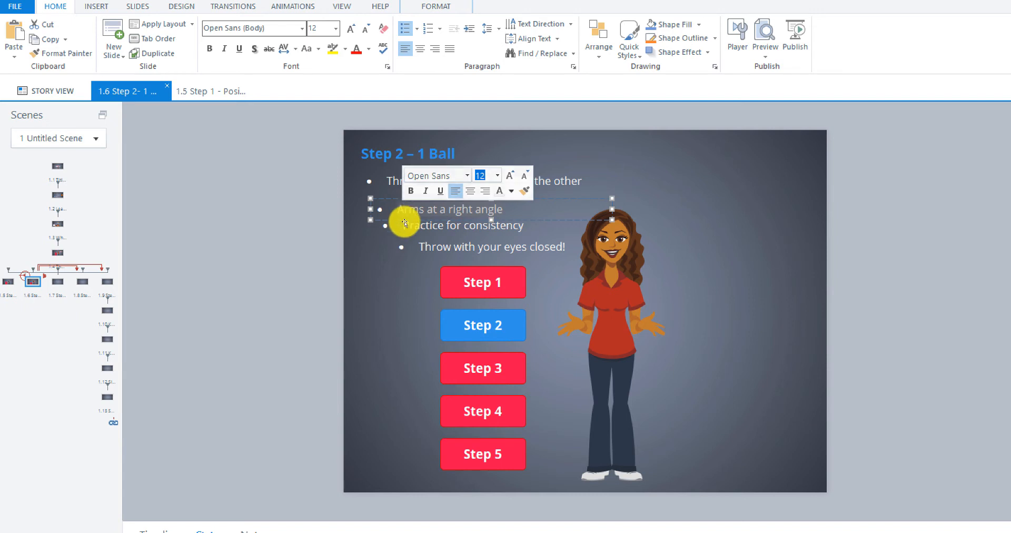
pyautogui.click(398, 221)
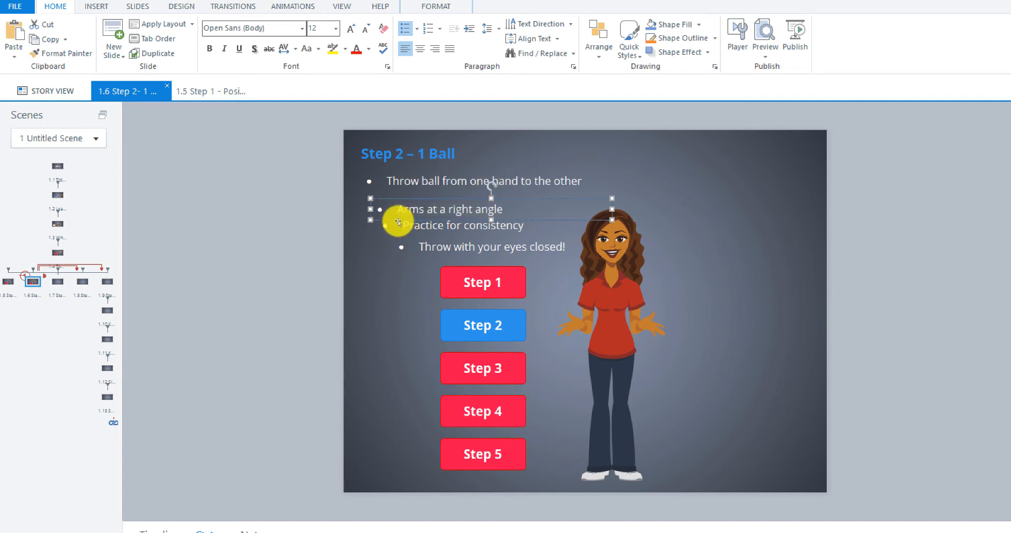
pyautogui.rightClick(399, 221)
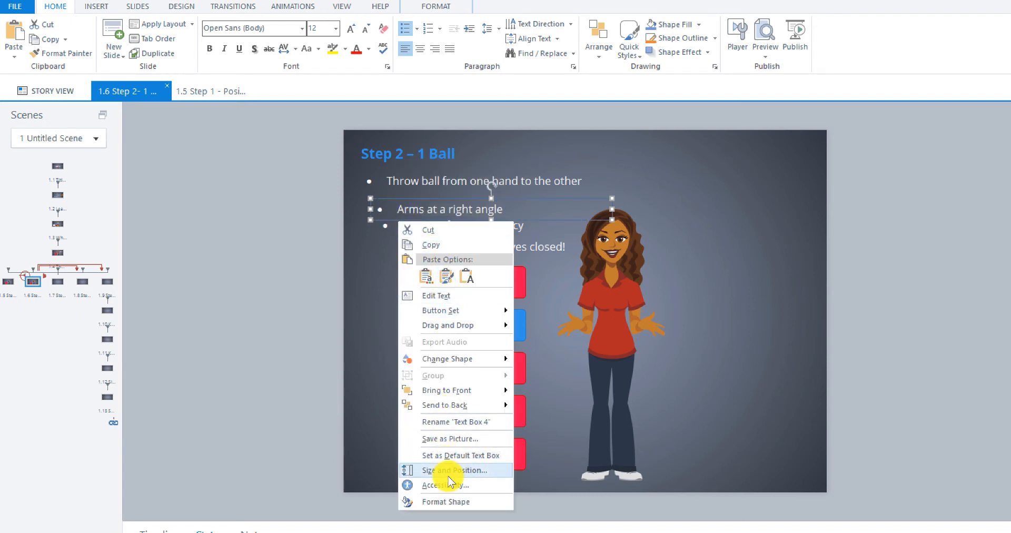
pyautogui.click(449, 471)
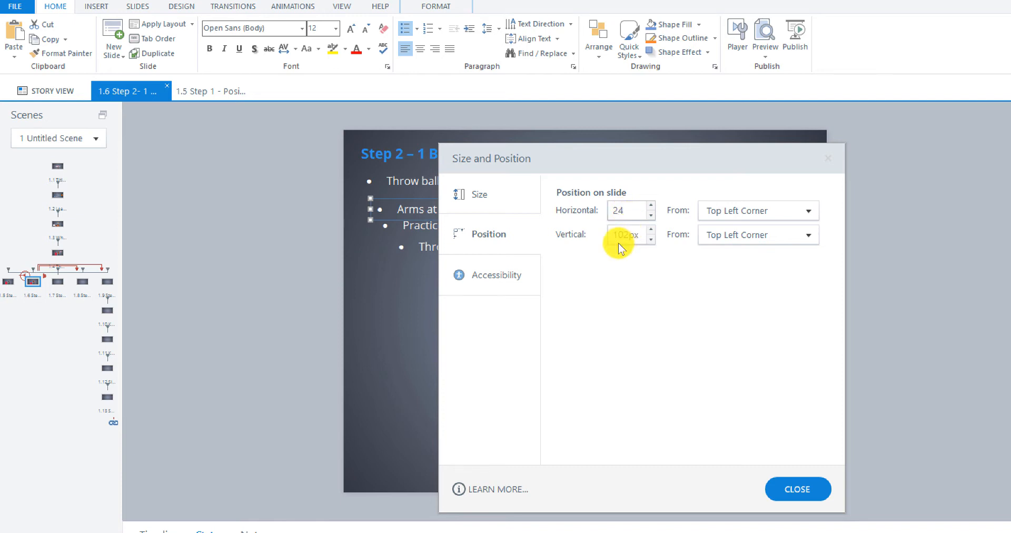
pyautogui.doubleClick(610, 235)
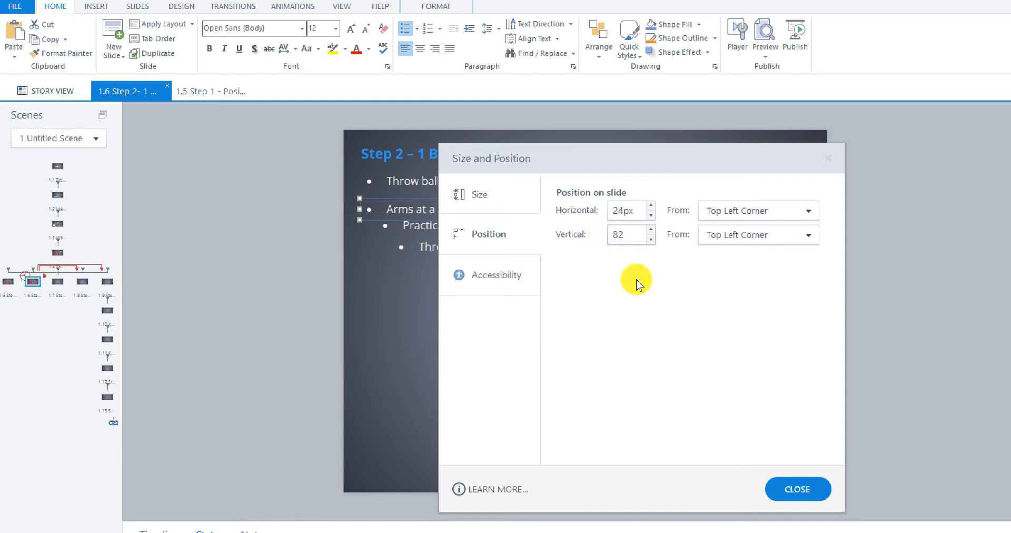
pyautogui.click(801, 486)
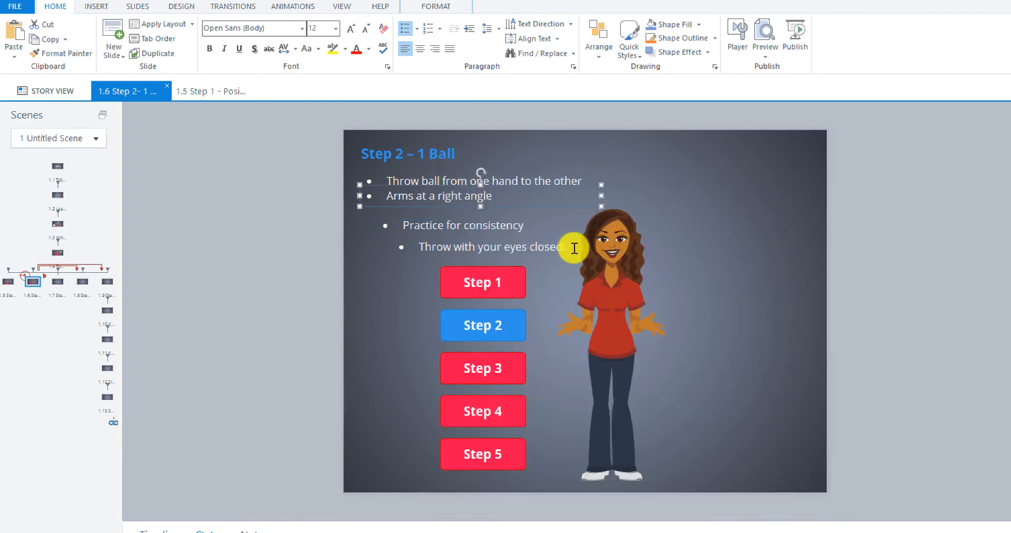
# - Position the "Practice for consistency" text box at 24 px horizontal and 104 px vertical
pyautogui.click(439, 225)
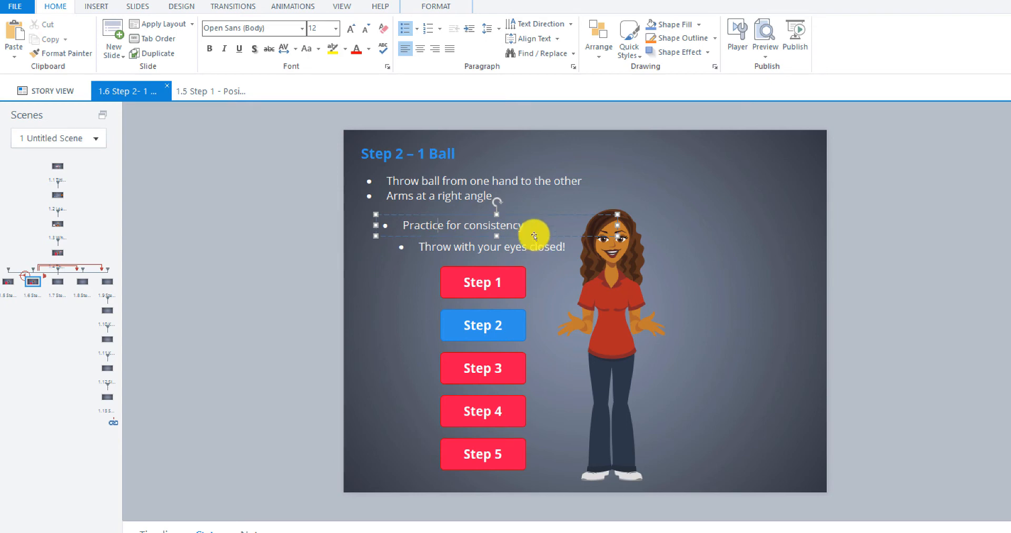
pyautogui.rightClick(534, 235)
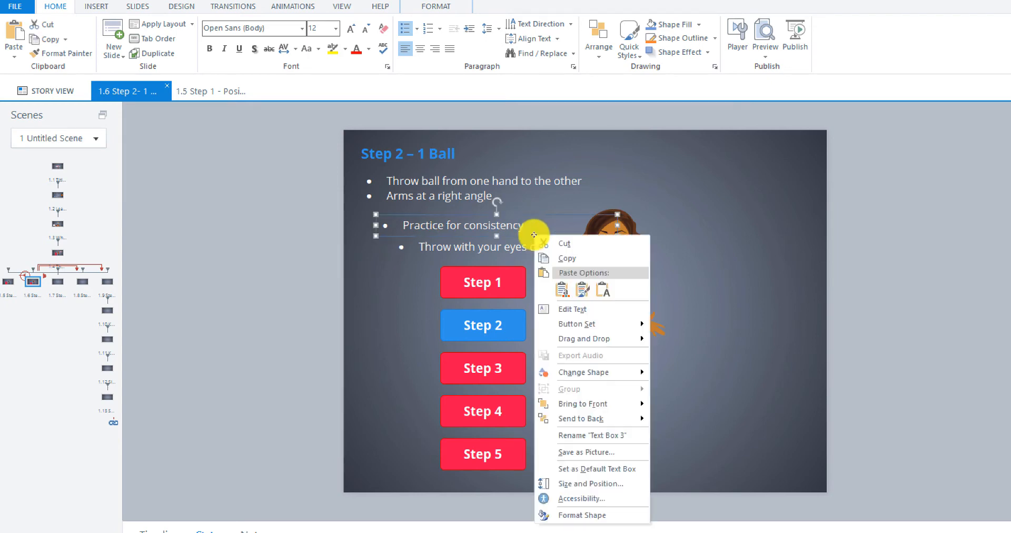
pyautogui.click(578, 483)
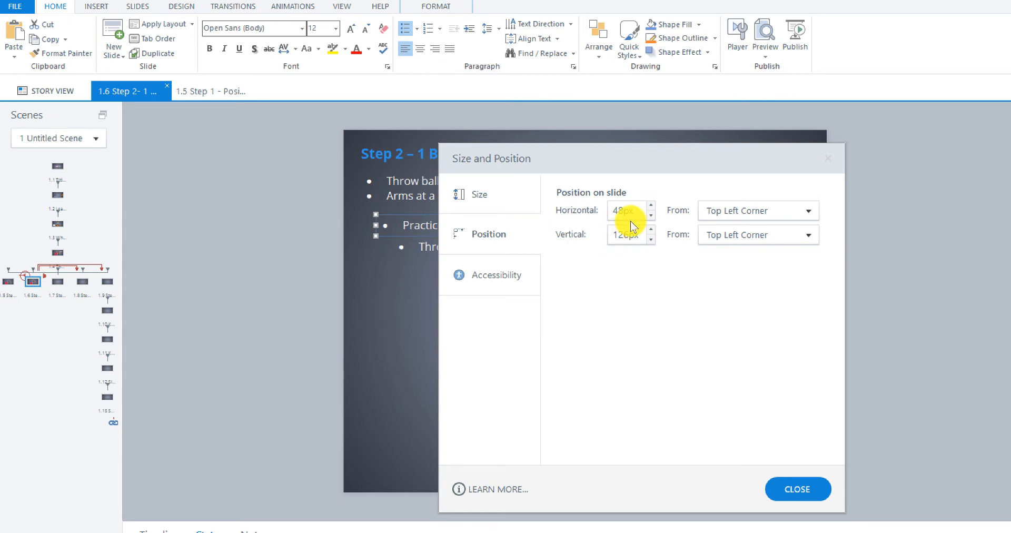
pyautogui.moveTo(623, 211); pyautogui.dragTo(609, 210)
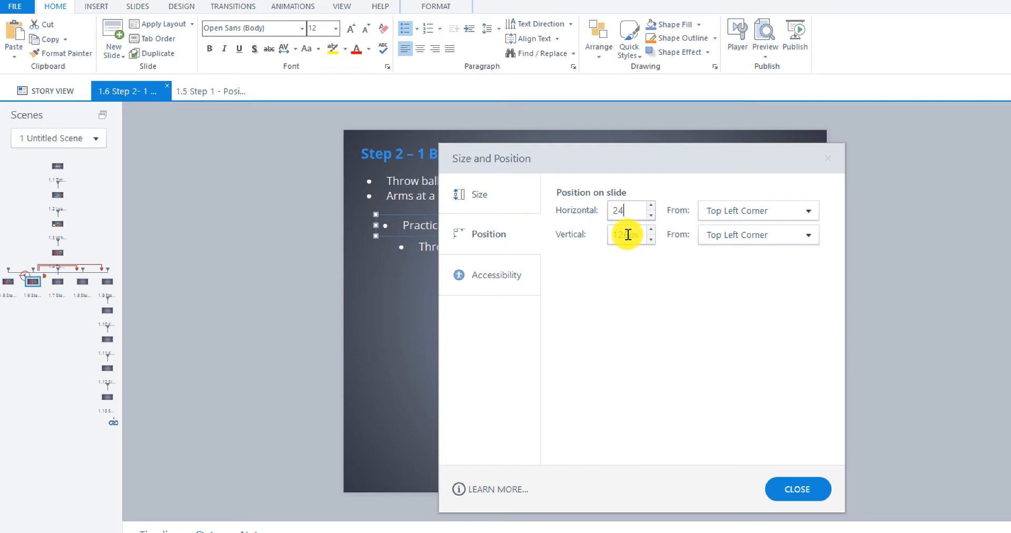
pyautogui.moveTo(629, 235); pyautogui.dragTo(602, 235)
pyautogui.press('BackSpace')
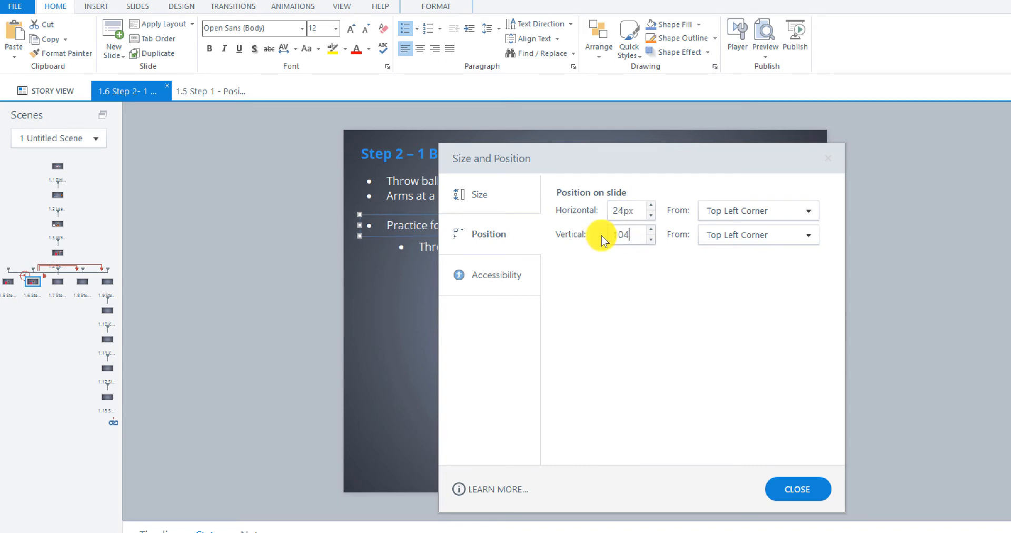
pyautogui.click(797, 489)
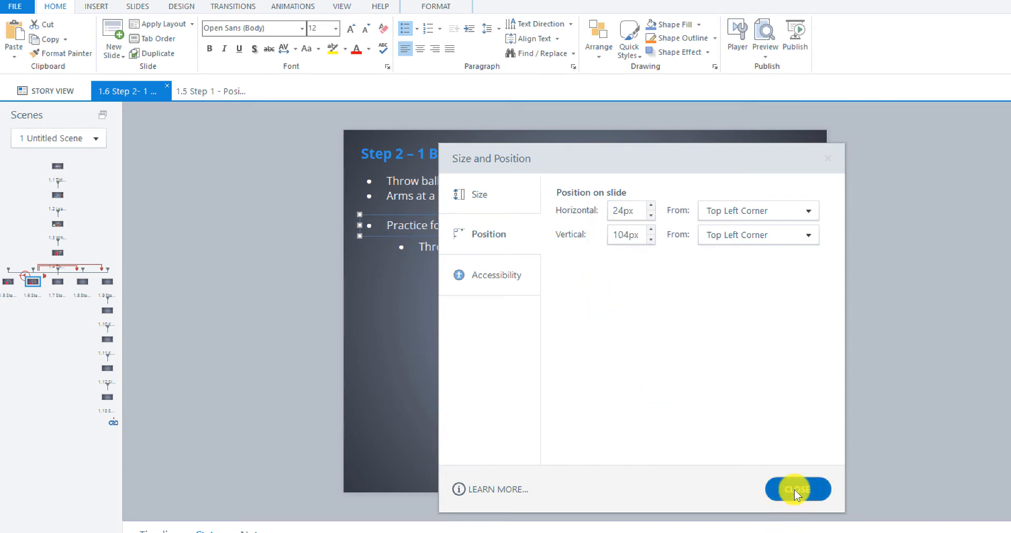
# - Position the "Throw with your eyes closed!" text box at 24 px horizontal and 126 px vertical
pyautogui.click(485, 250)
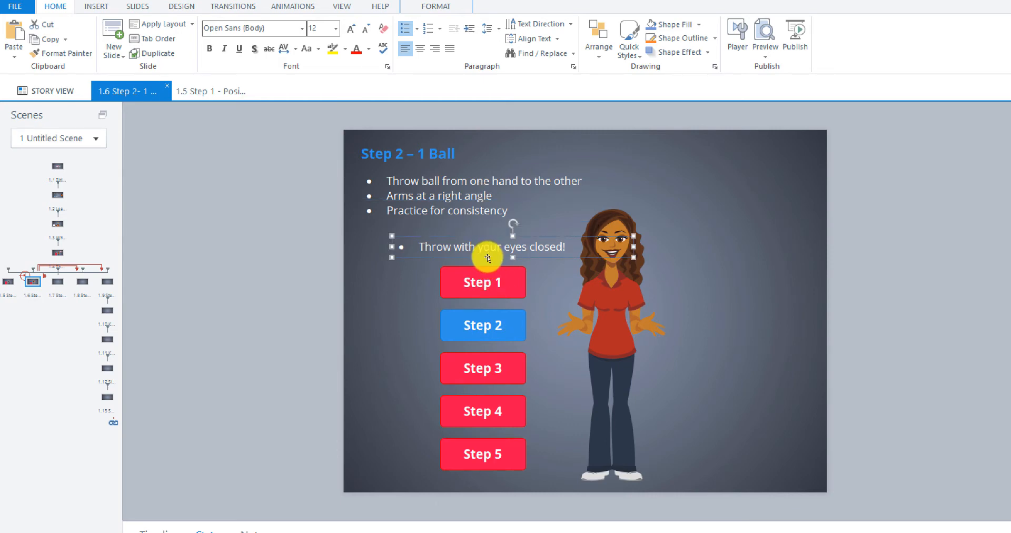
pyautogui.rightClick(487, 258)
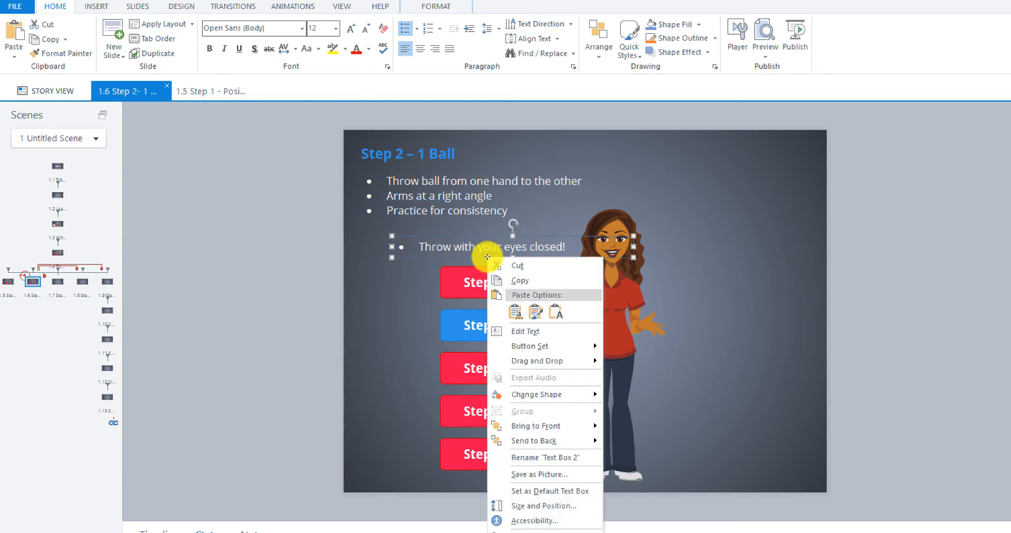
pyautogui.click(540, 506)
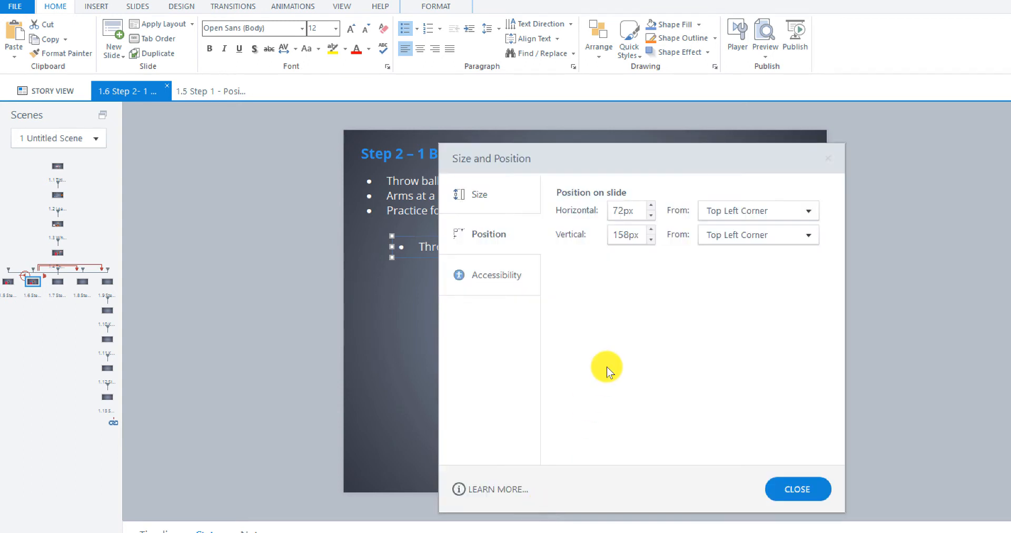
pyautogui.doubleClick(613, 212)
pyautogui.write('24')
pyautogui.moveTo(629, 234); pyautogui.dragTo(612, 235)
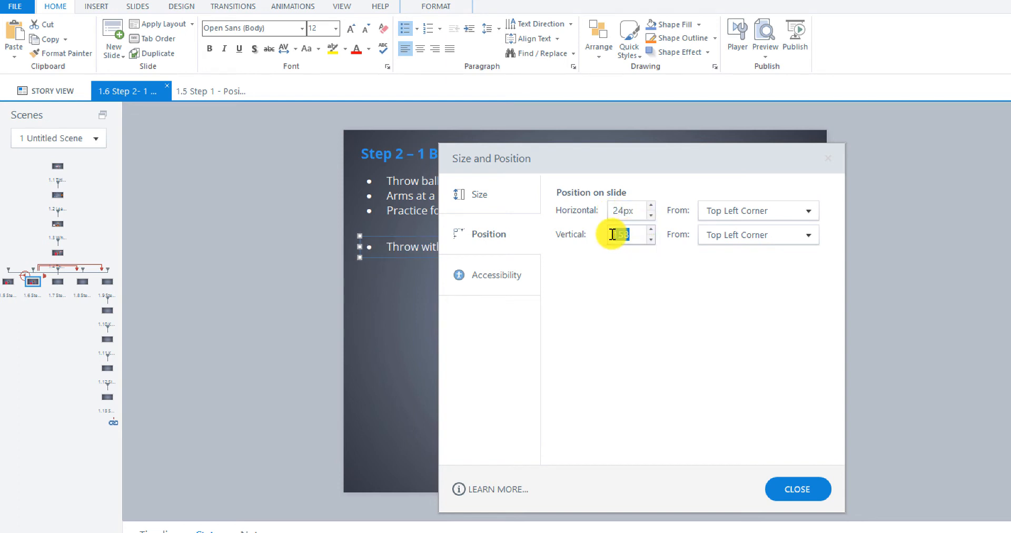
pyautogui.write('126')
pyautogui.click(798, 488)
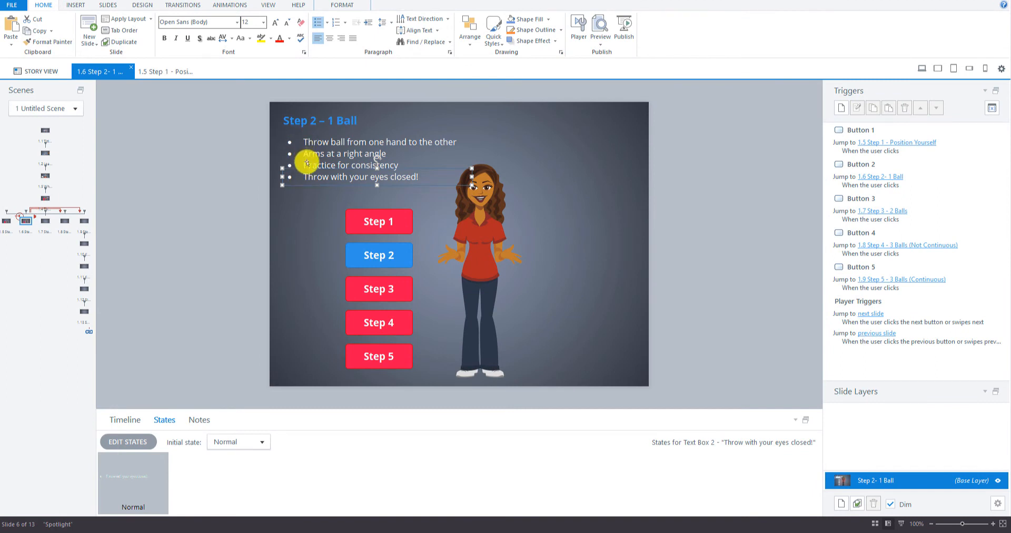
# - Show the slide's timeline at full height and examine the tracks of the four bullet text boxes
pyautogui.click(117, 421)
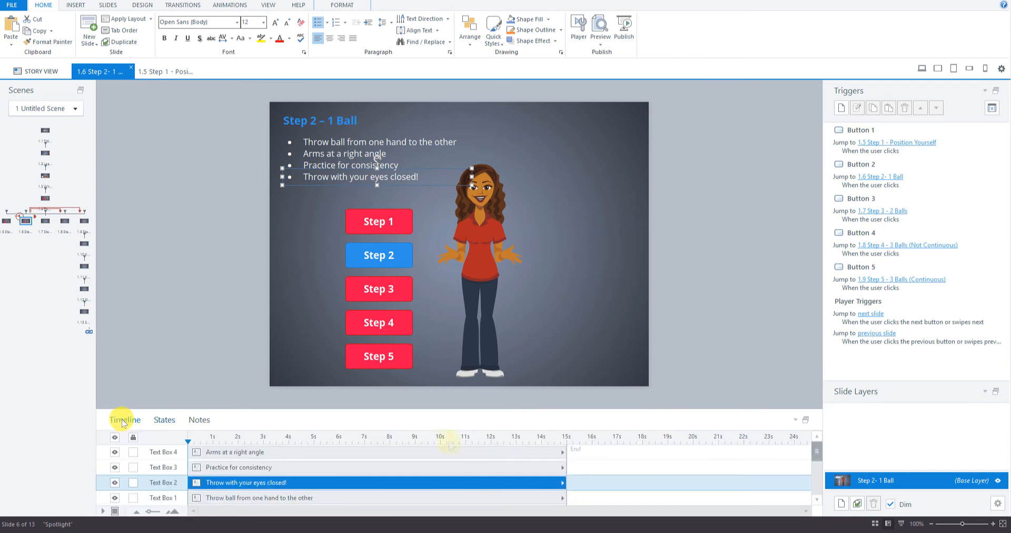
pyautogui.moveTo(463, 410); pyautogui.dragTo(463, 245)
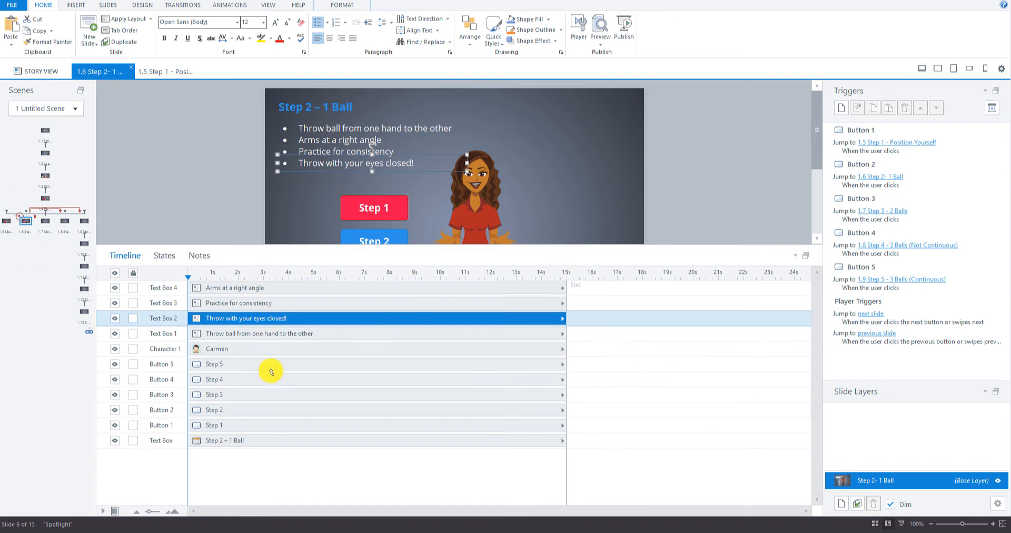
pyautogui.click(228, 288)
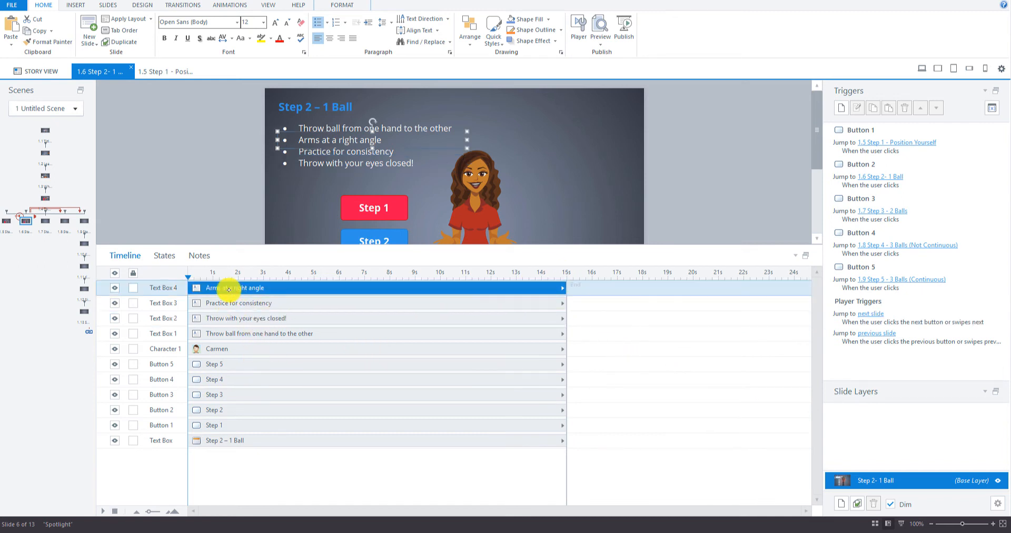
pyautogui.click(227, 306)
pyautogui.click(222, 318)
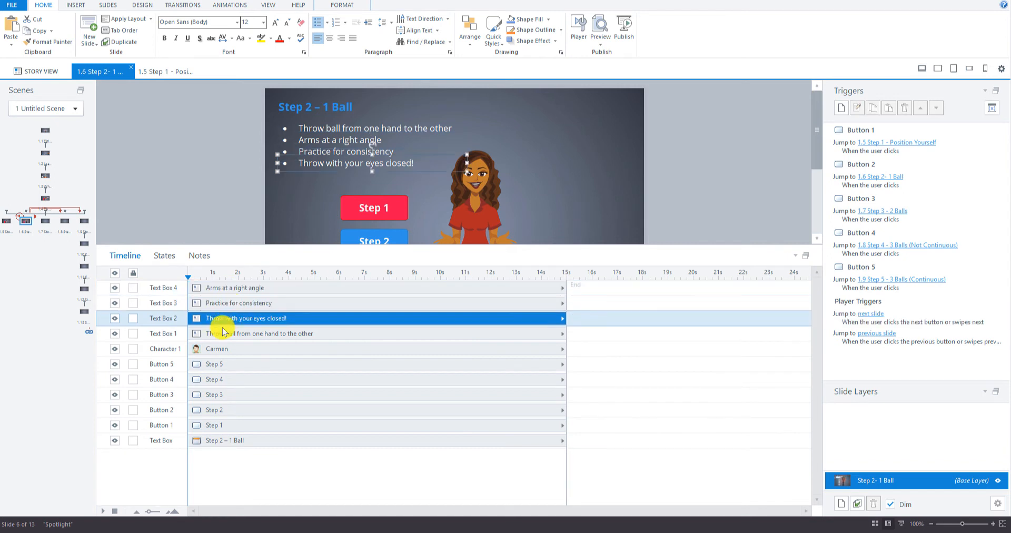
pyautogui.click(222, 333)
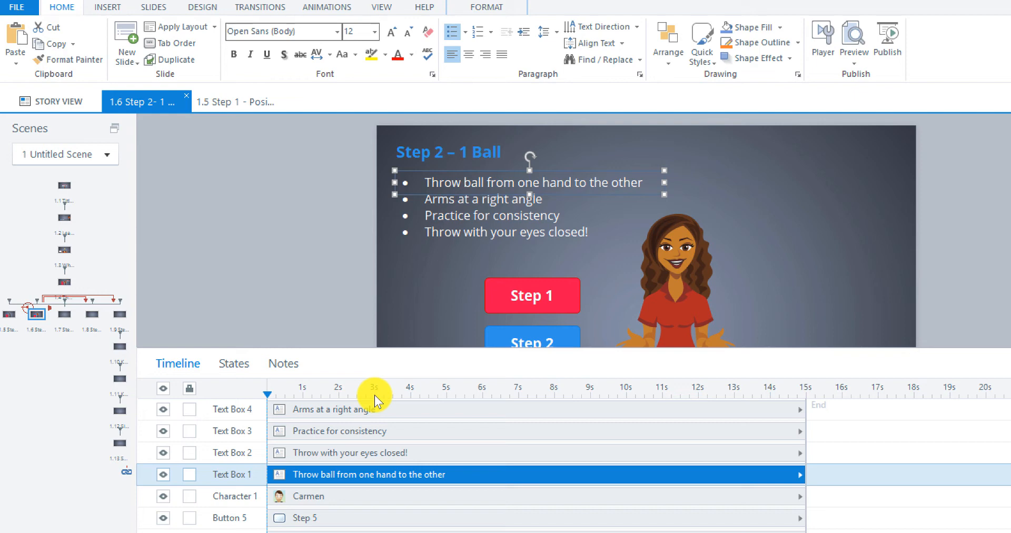
# - Create timeline cue points at about 3, 6, 9 and 12 seconds
pyautogui.click(375, 396)
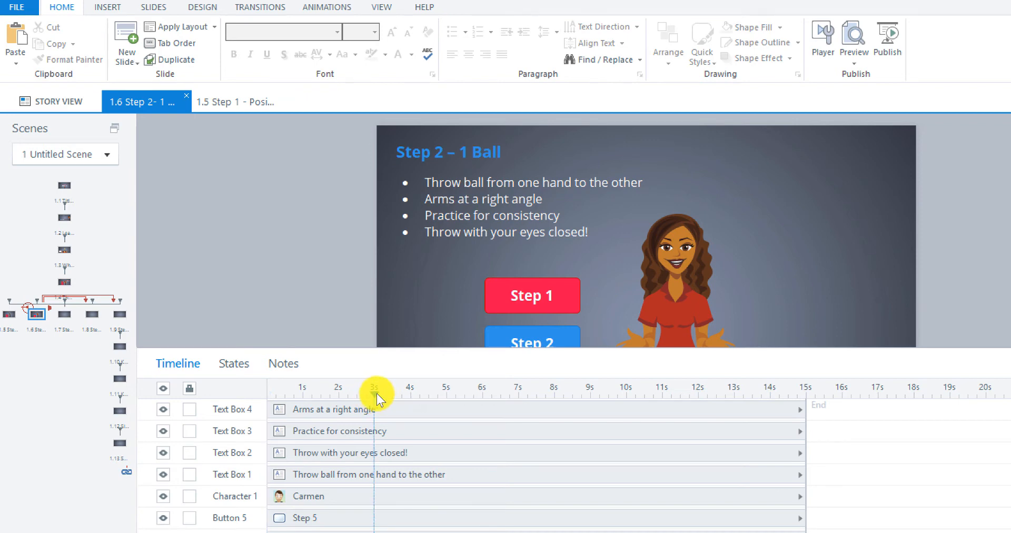
pyautogui.moveTo(377, 393)
pyautogui.mouseDown()
pyautogui.moveTo(297, 395)
pyautogui.moveTo(364, 393)
pyautogui.mouseUp()
pyautogui.click(376, 393)
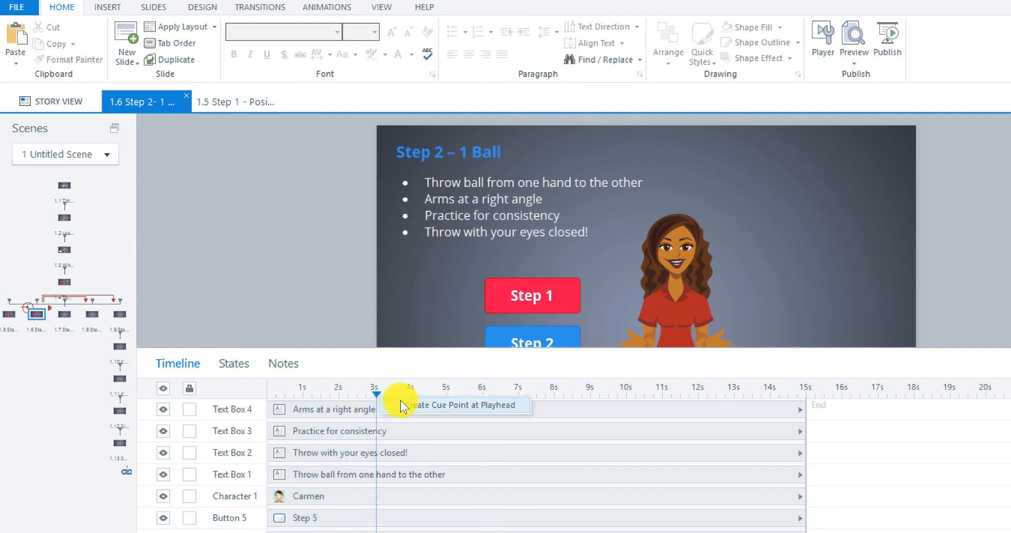
pyautogui.click(482, 393)
pyautogui.click(482, 393)
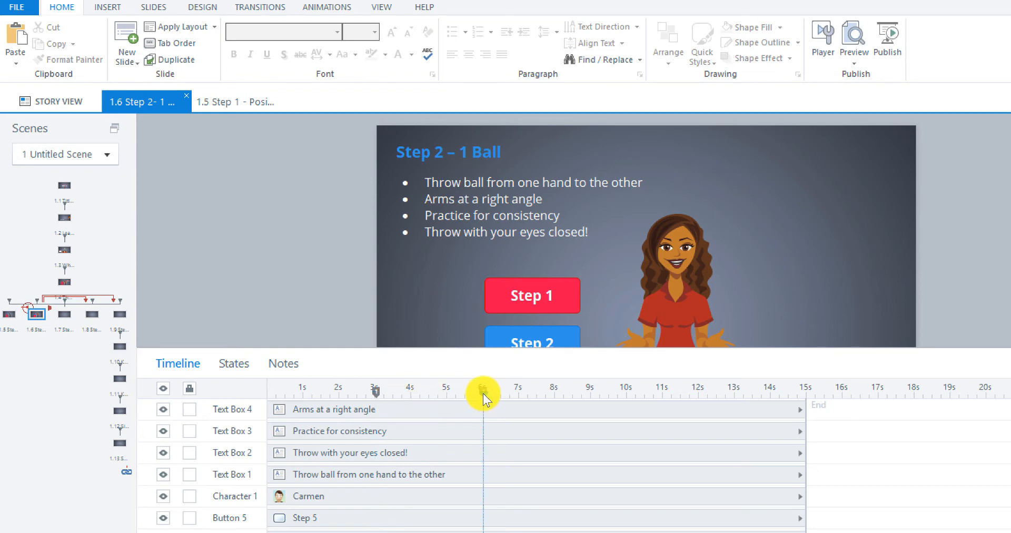
pyautogui.click(587, 392)
pyautogui.hotkey('ctrl', 'alt', 'c')
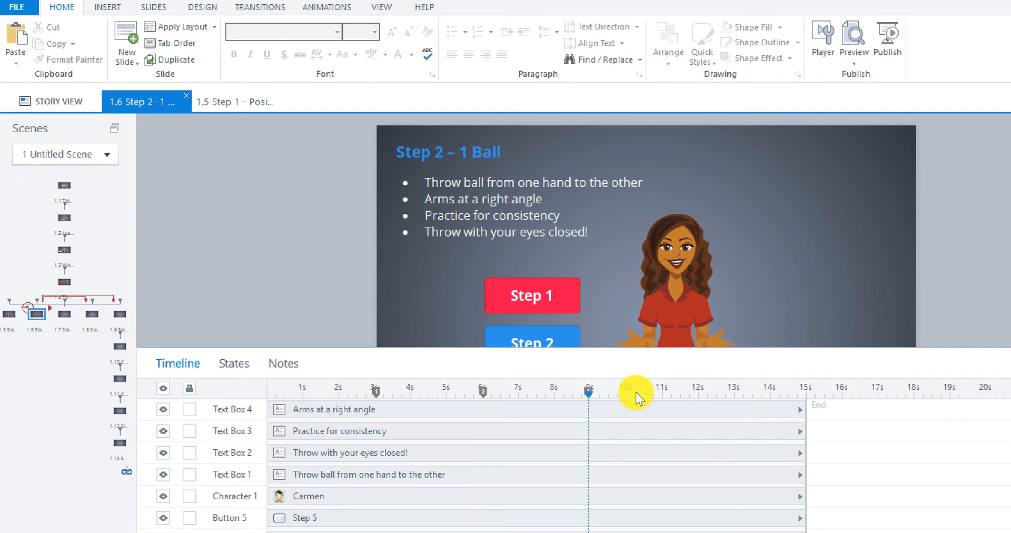
pyautogui.click(693, 395)
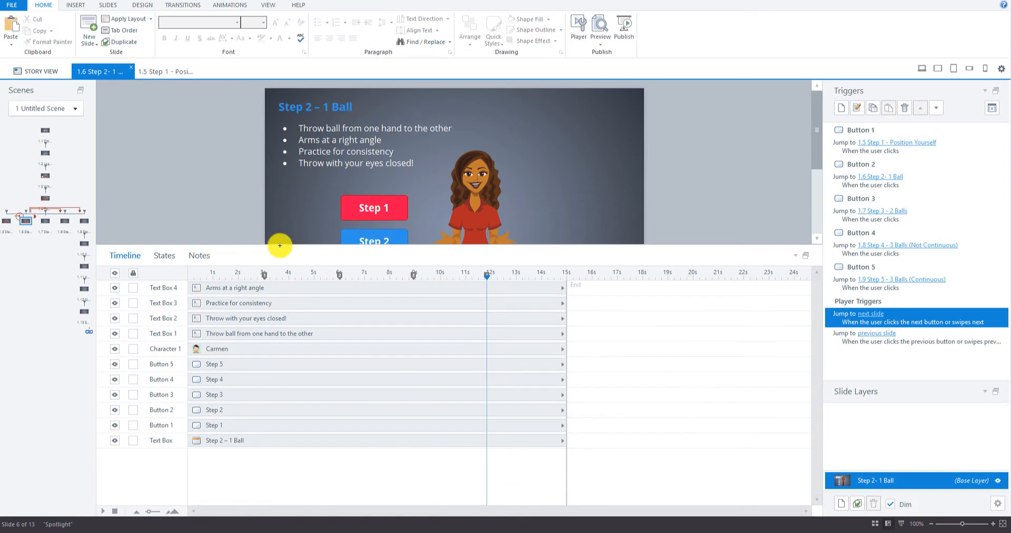
# - Set the initial state of the "Throw ball from one hand to the other" and "Arms at a right angle" text boxes to Hidden
pyautogui.moveTo(280, 245); pyautogui.dragTo(278, 392)
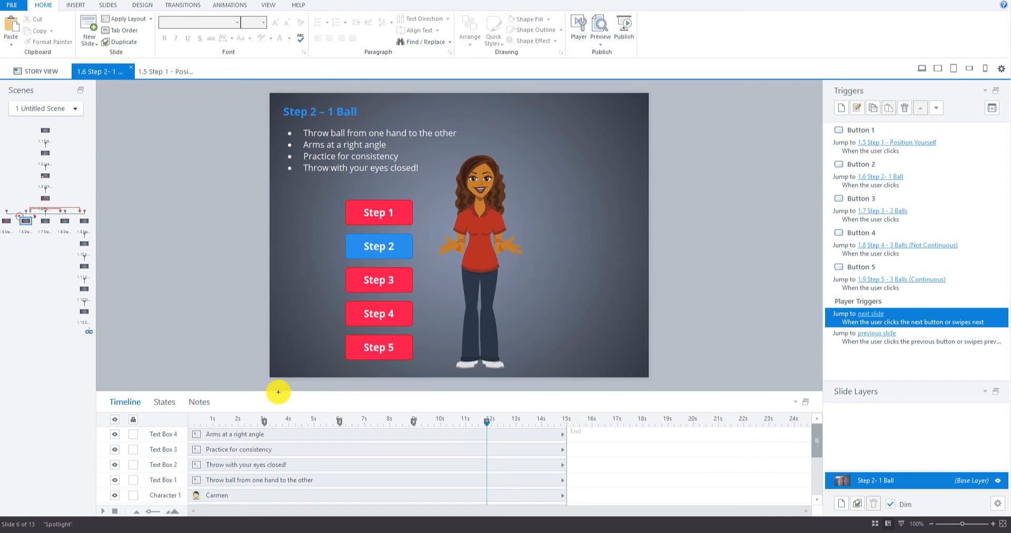
pyautogui.click(159, 404)
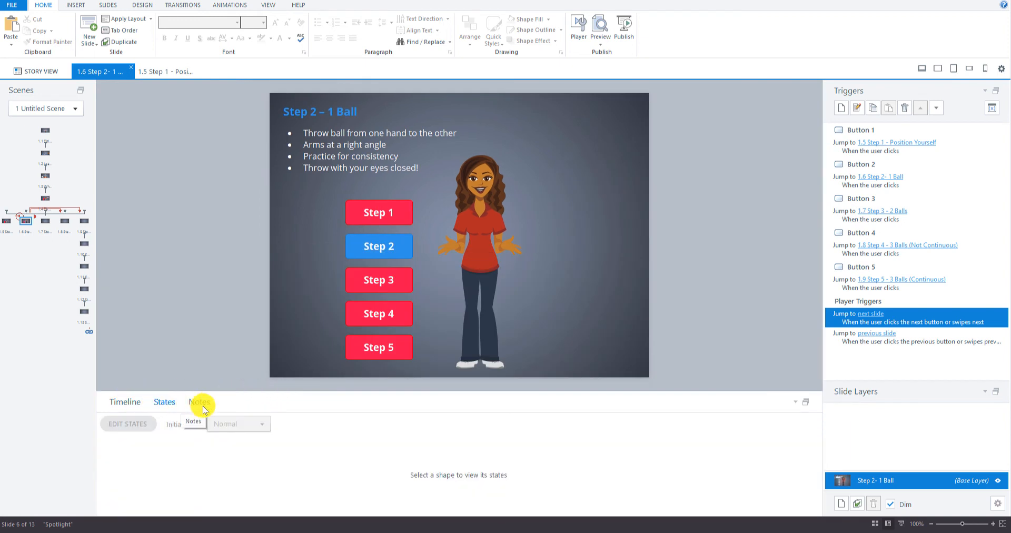
pyautogui.click(345, 133)
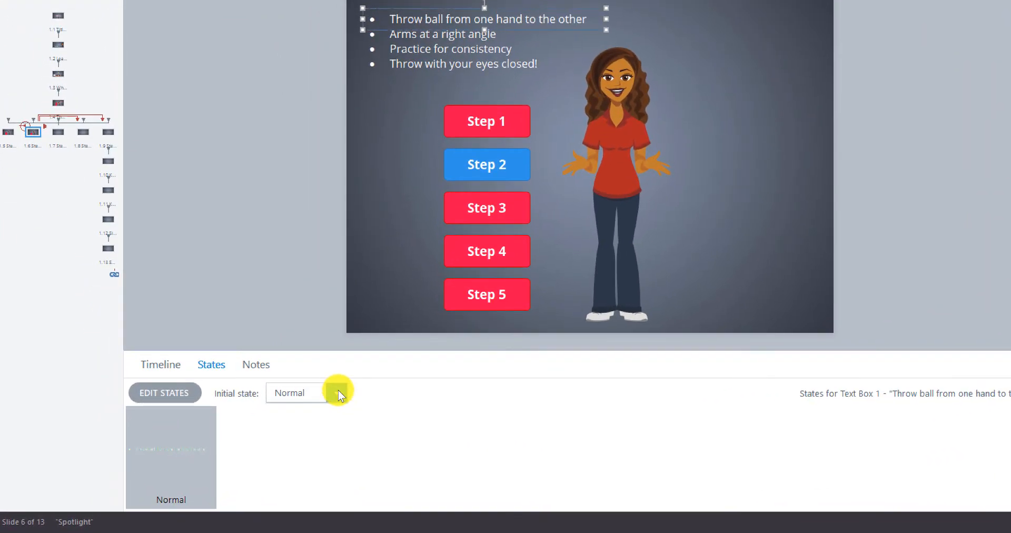
pyautogui.click(336, 393)
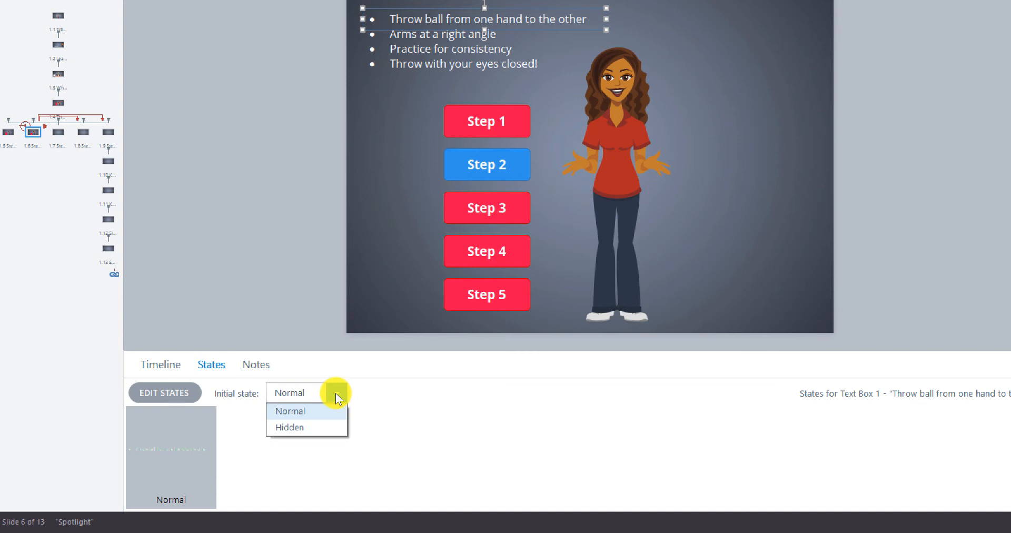
pyautogui.click(303, 431)
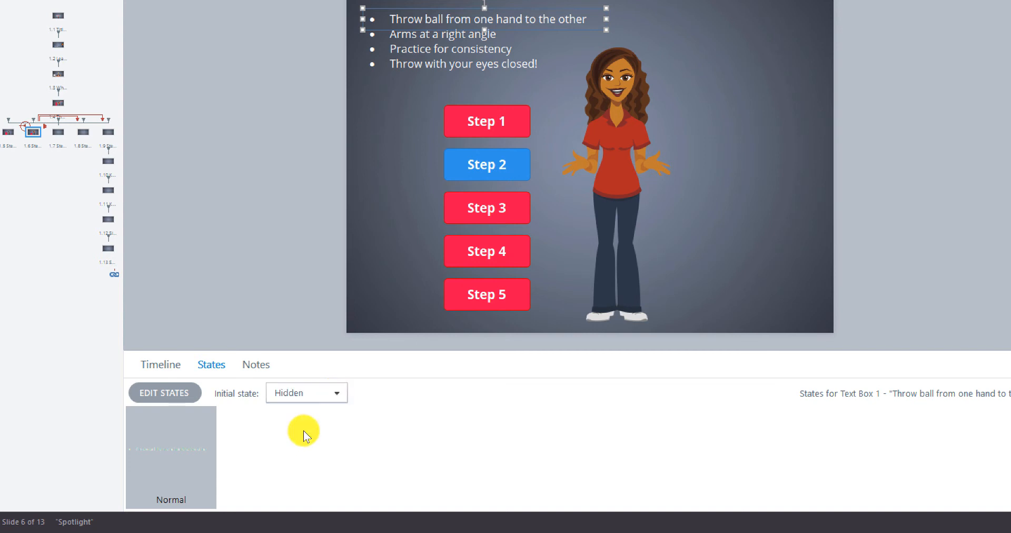
pyautogui.click(406, 33)
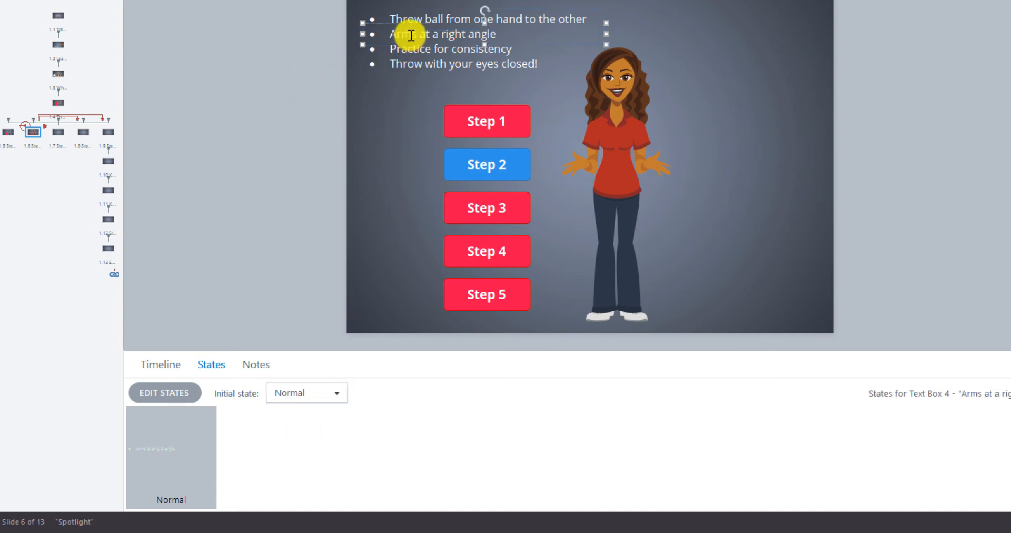
pyautogui.click(337, 392)
pyautogui.click(305, 428)
# - Set the initial state of the "Practice for consistency" and "Throw with your eyes closed!" text boxes to Hidden
pyautogui.click(409, 48)
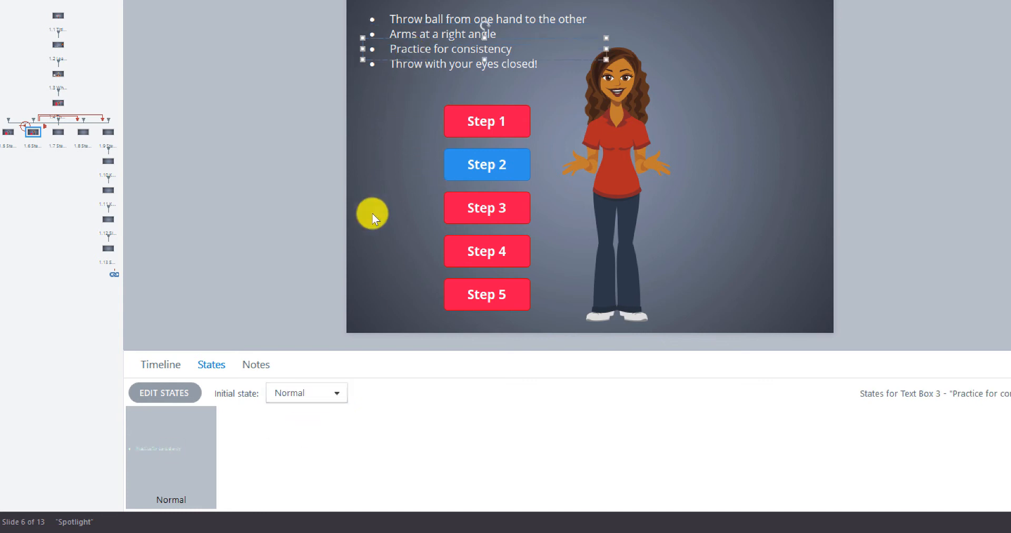
pyautogui.click(339, 392)
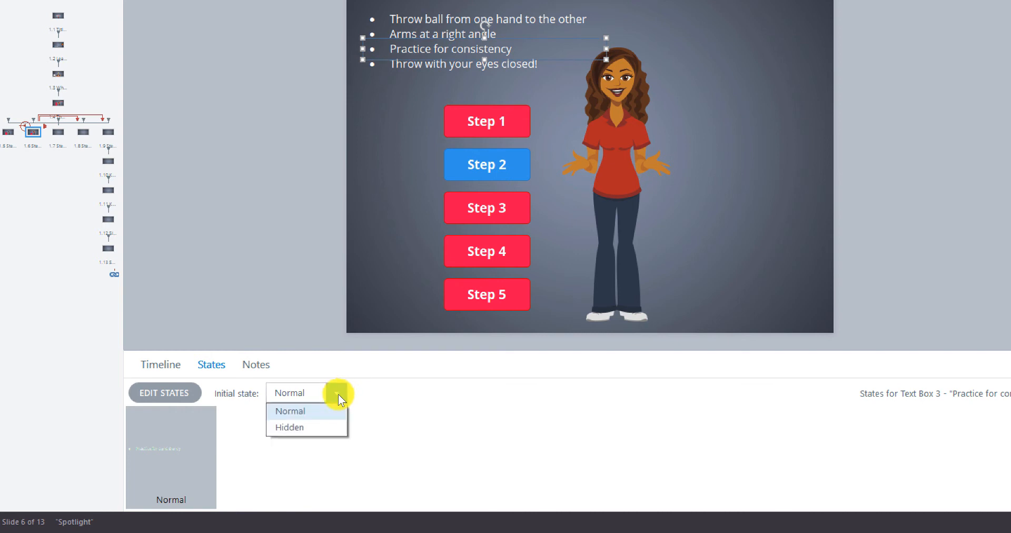
pyautogui.click(315, 427)
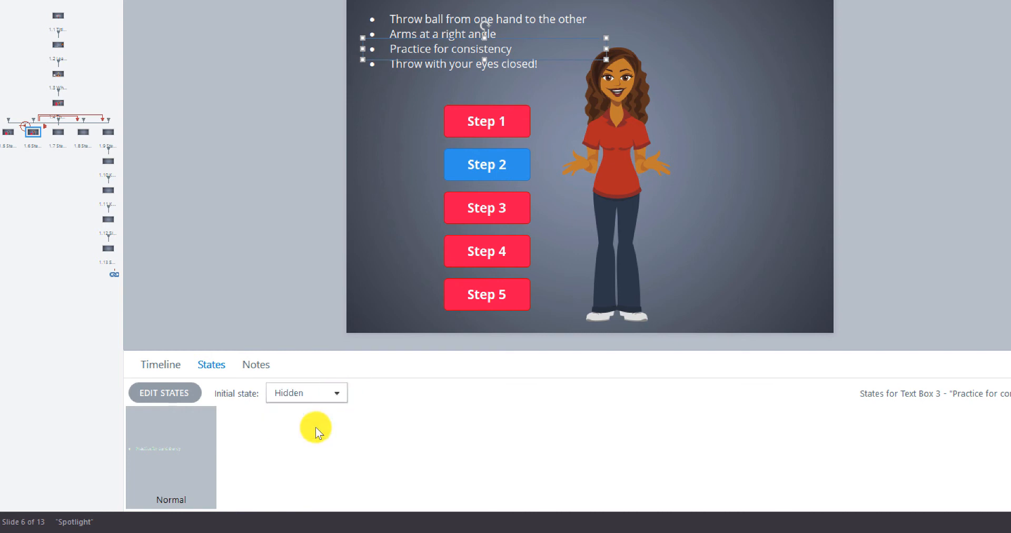
pyautogui.click(435, 64)
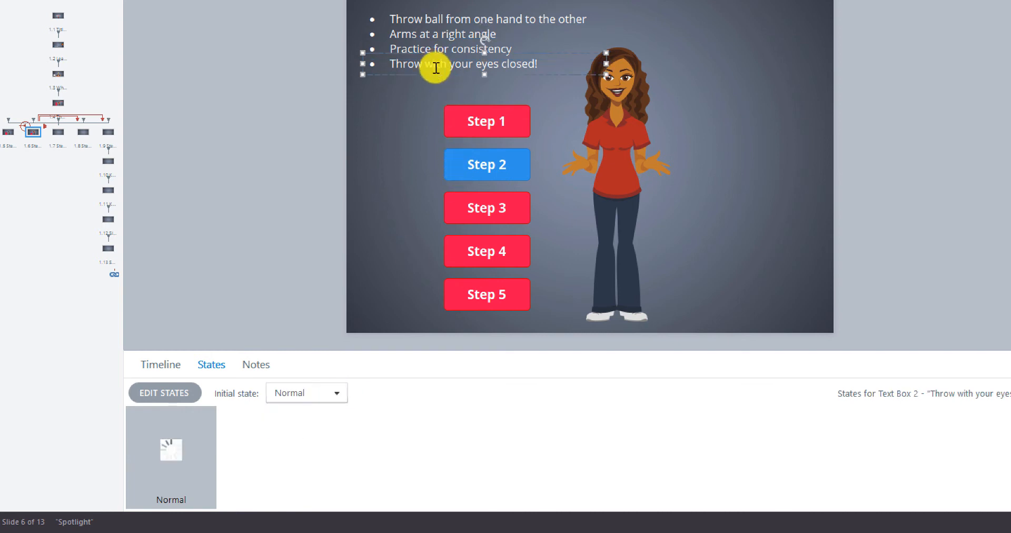
pyautogui.click(338, 392)
pyautogui.click(311, 425)
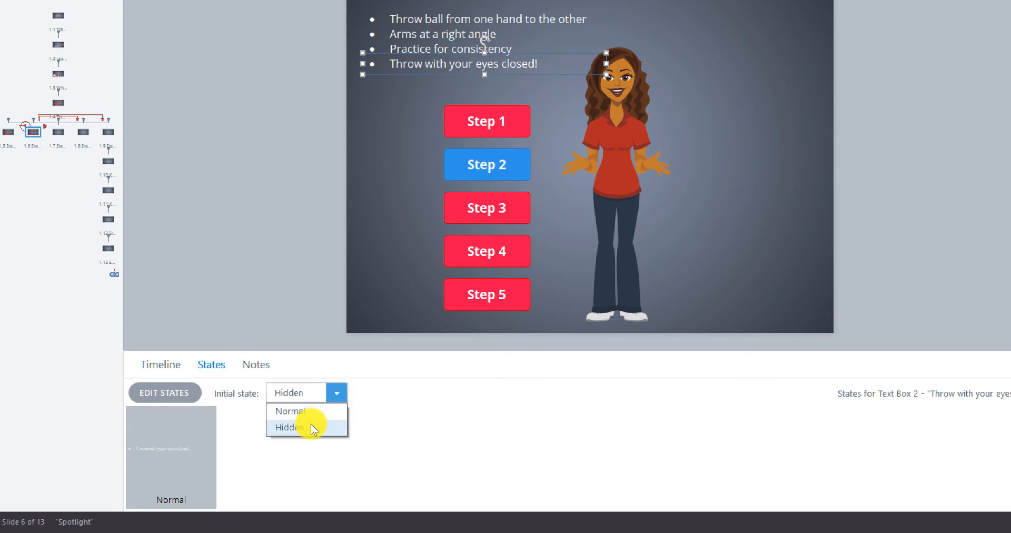
# - Create a trigger that changes the state of Text Box 1 to Normal when the timeline reaches cue point #1
pyautogui.click(397, 18)
pyautogui.click(397, 18)
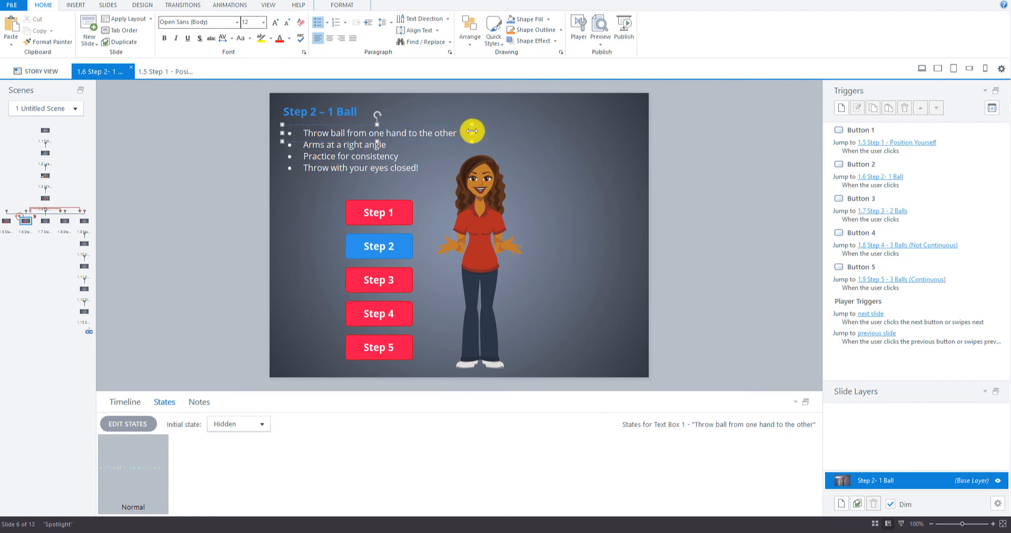
pyautogui.click(842, 108)
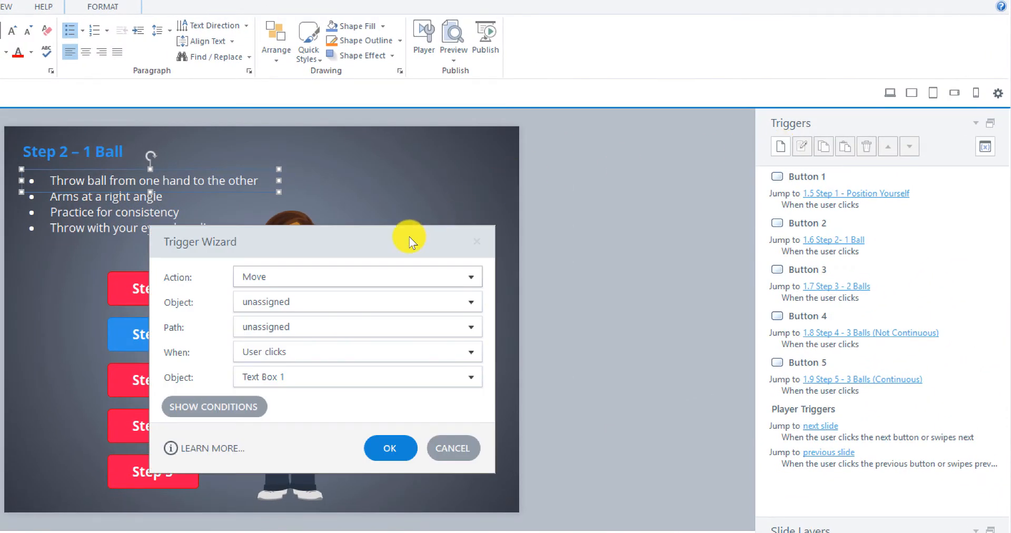
pyautogui.moveTo(409, 236); pyautogui.dragTo(540, 187)
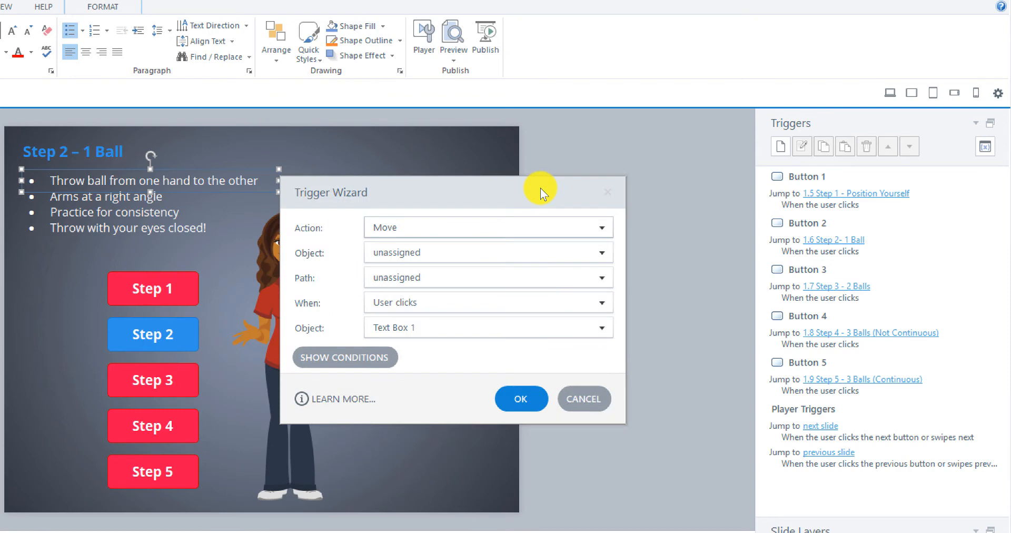
pyautogui.click(602, 233)
pyautogui.click(507, 238)
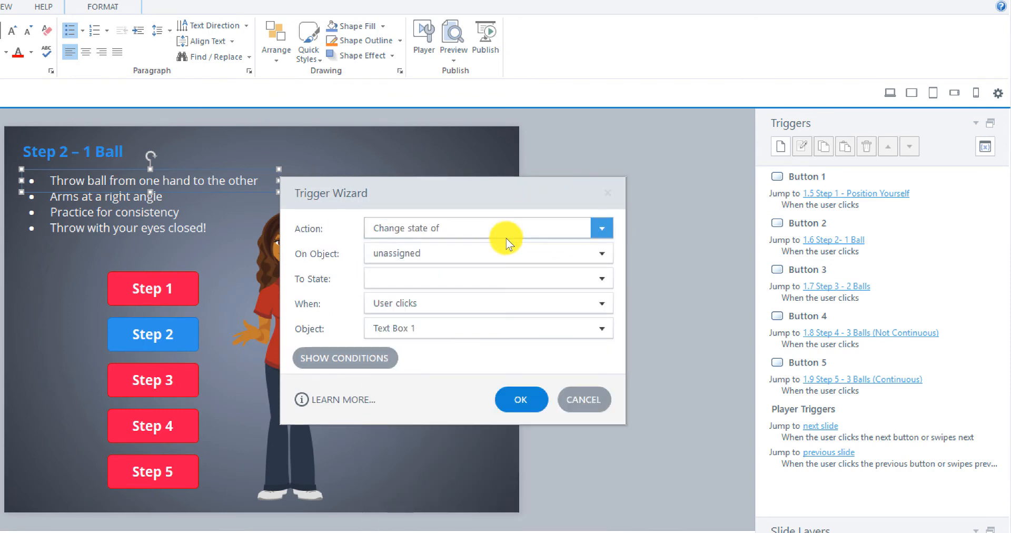
pyautogui.click(603, 254)
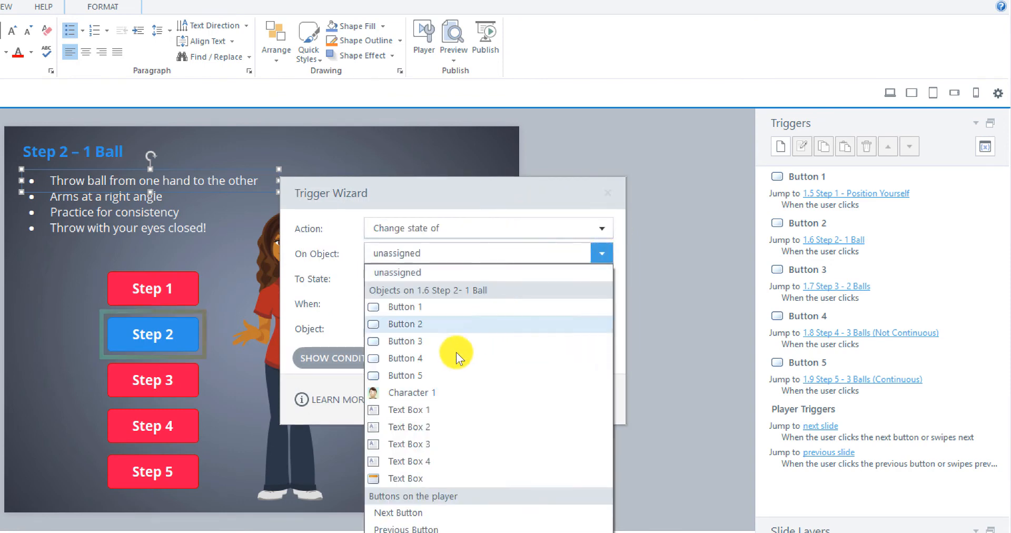
pyautogui.click(412, 410)
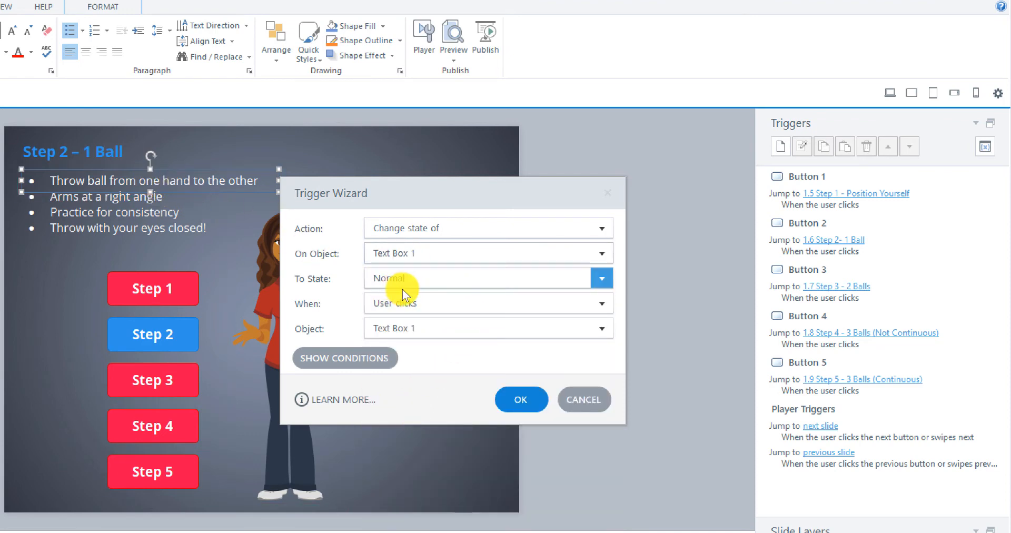
pyautogui.click(595, 310)
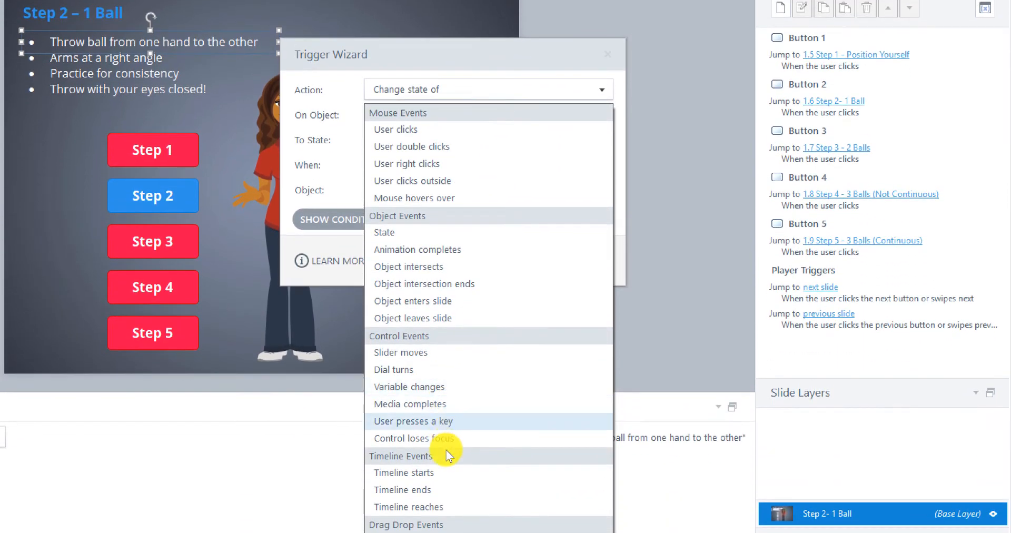
pyautogui.click(411, 506)
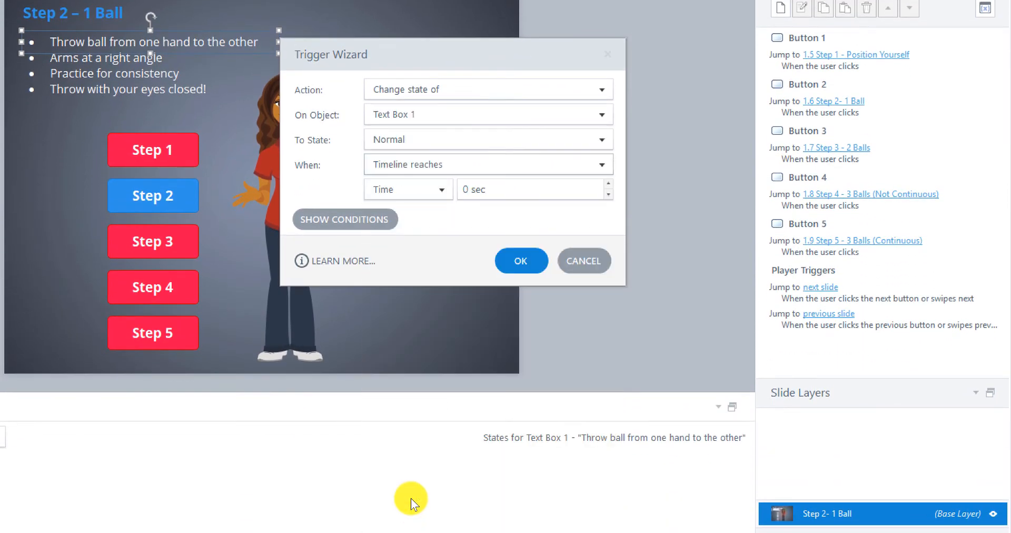
pyautogui.click(435, 192)
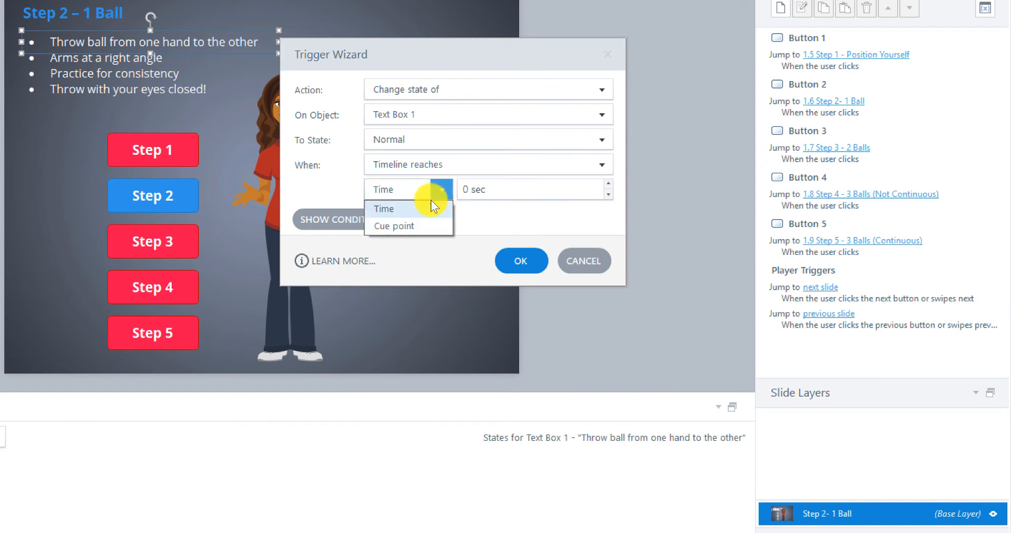
pyautogui.click(409, 226)
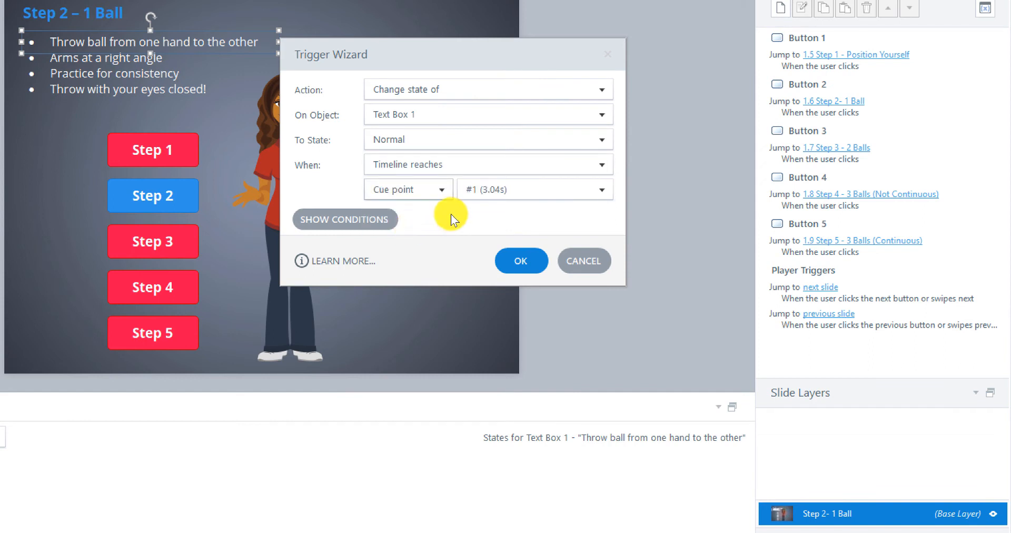
pyautogui.click(527, 261)
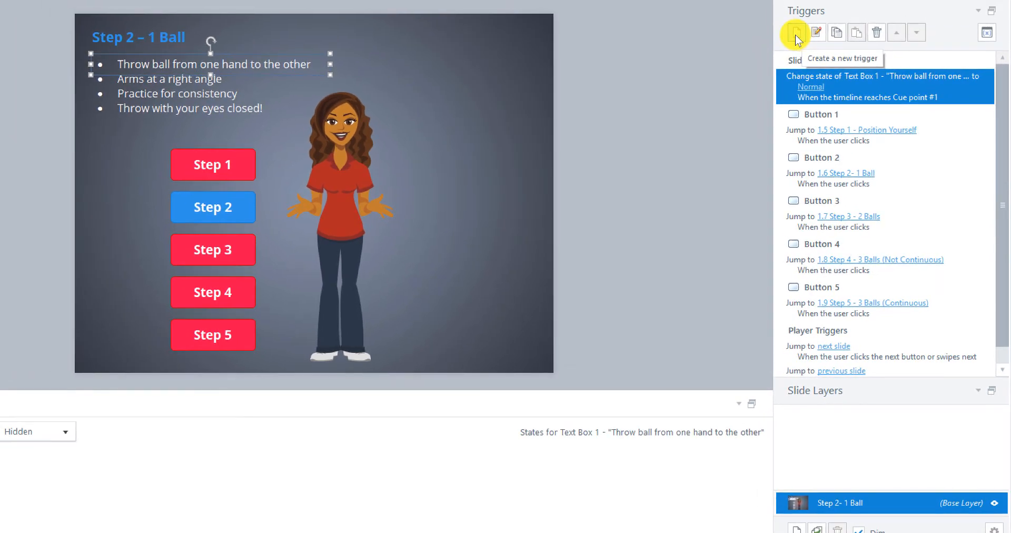
# - Add a trigger that changes the state of Text Box 2 to Normal when the timeline reaches cue point #2
pyautogui.click(798, 32)
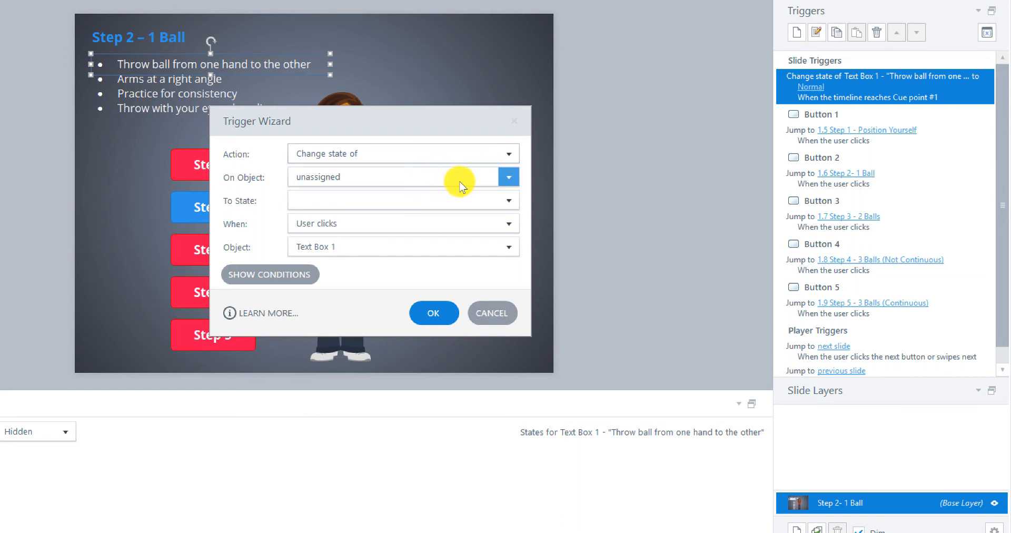
pyautogui.click(496, 178)
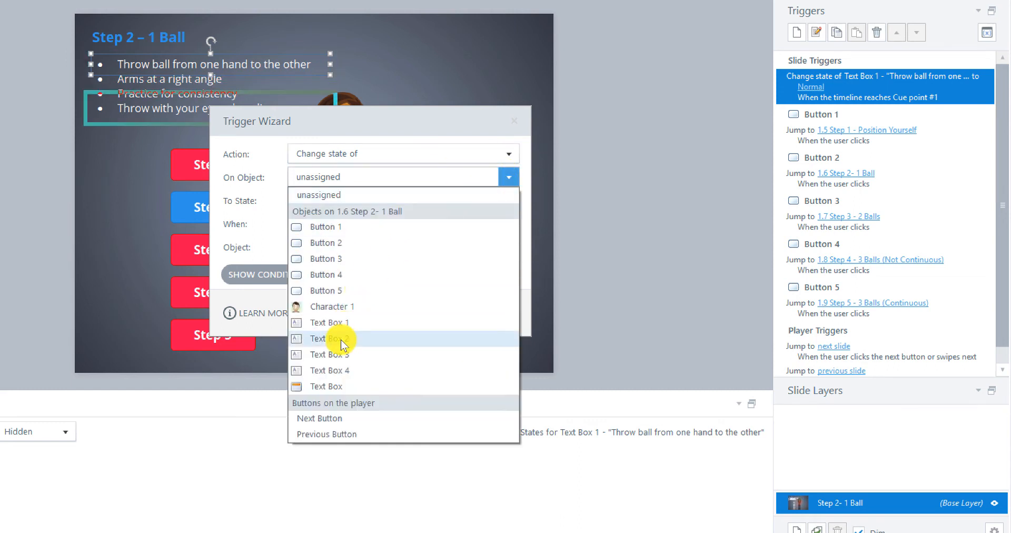
pyautogui.click(361, 337)
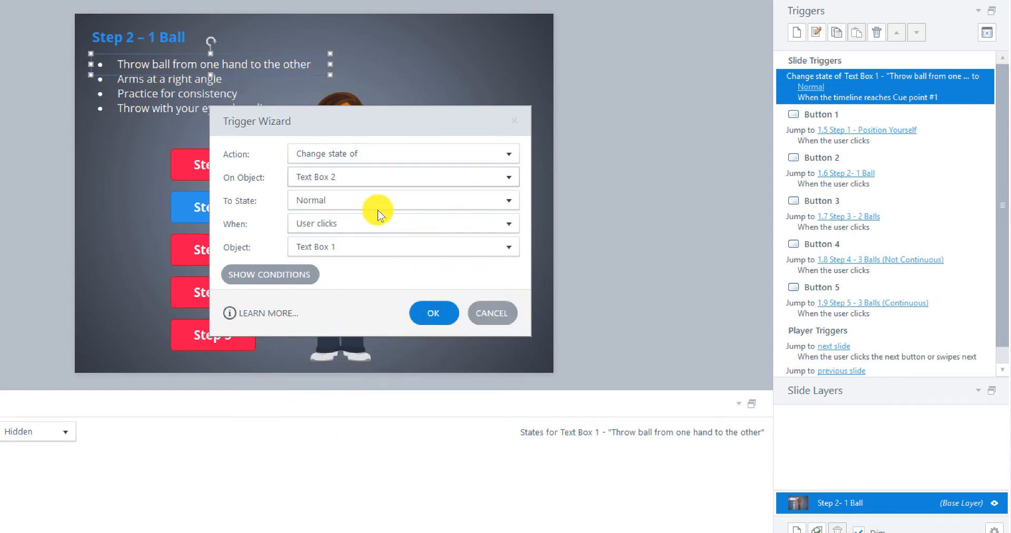
pyautogui.click(503, 223)
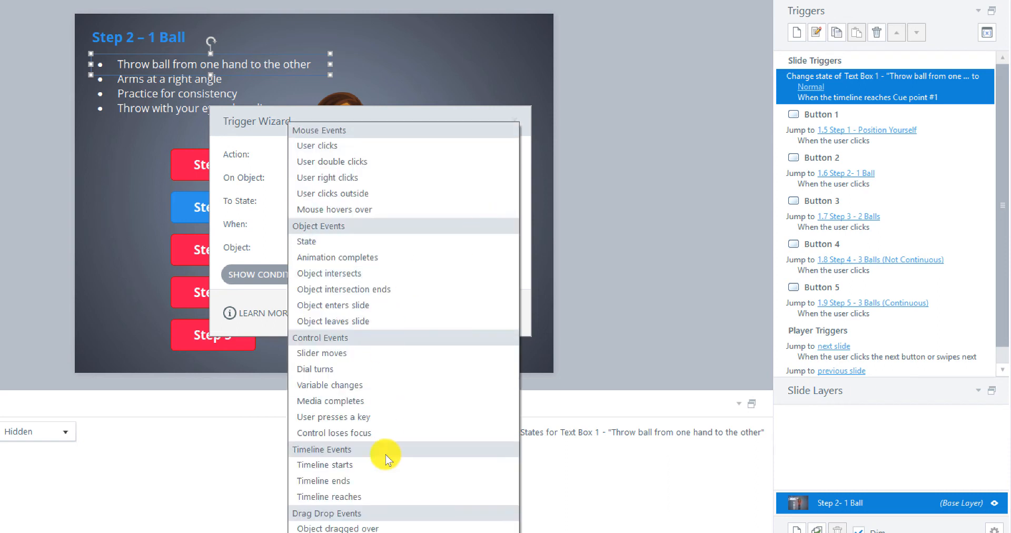
pyautogui.click(373, 496)
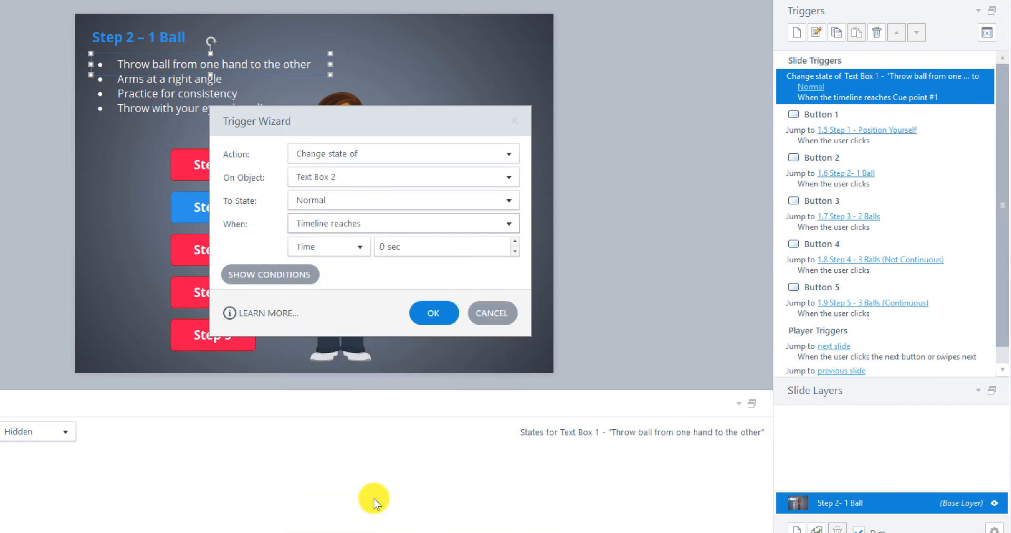
pyautogui.click(360, 249)
pyautogui.click(355, 277)
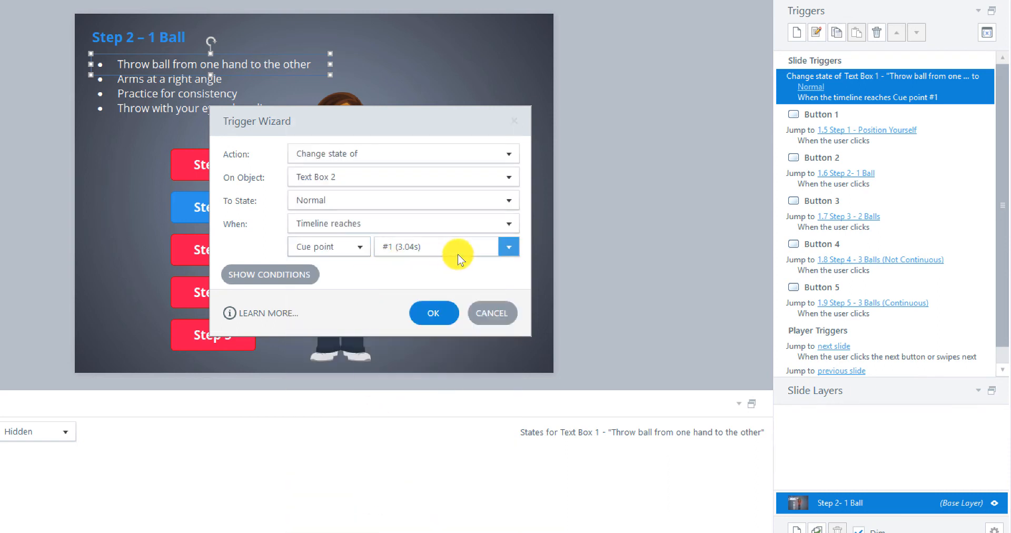
pyautogui.click(503, 243)
pyautogui.click(421, 280)
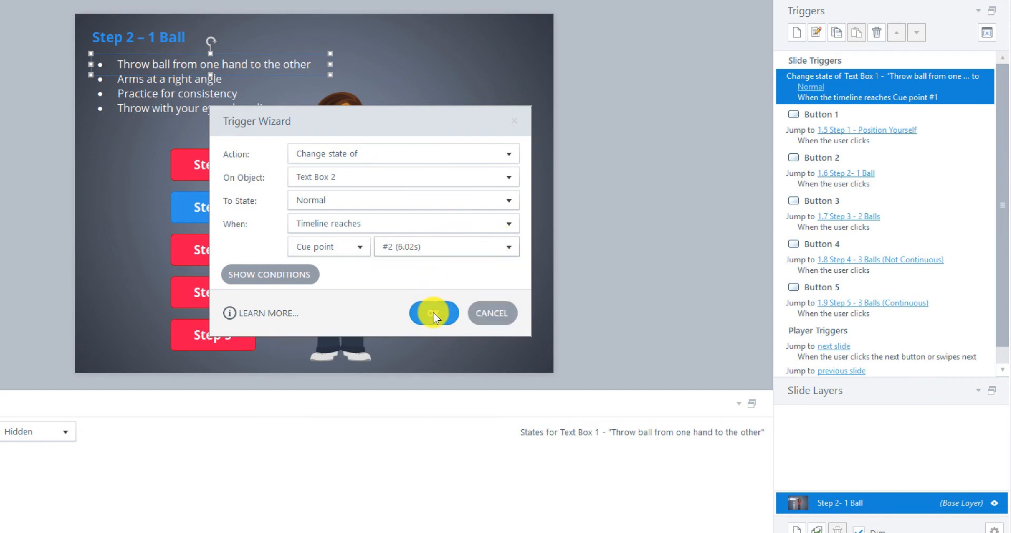
pyautogui.click(432, 312)
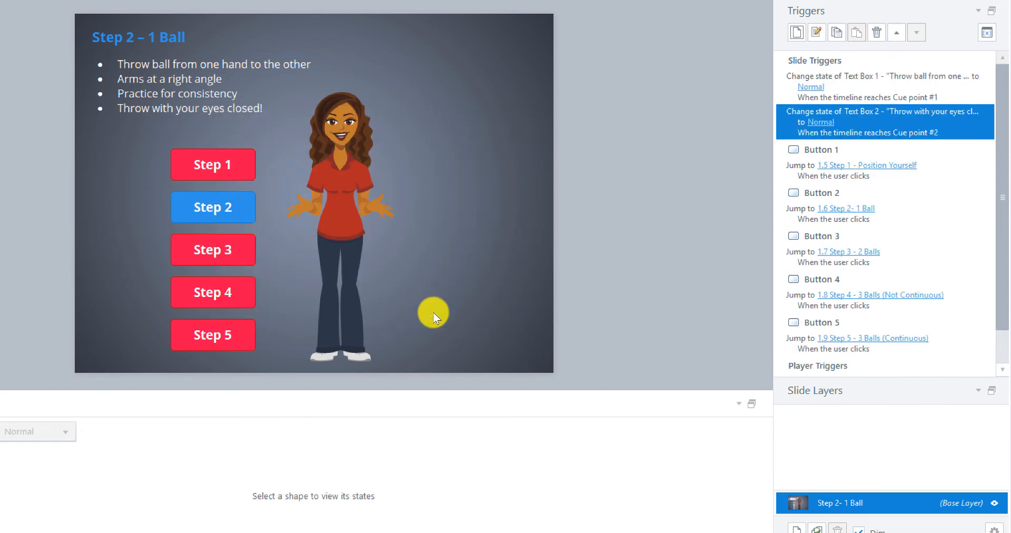
# - Add a trigger that changes the state of Text Box 3 to Normal when the timeline reaches cue point #3
pyautogui.click(797, 32)
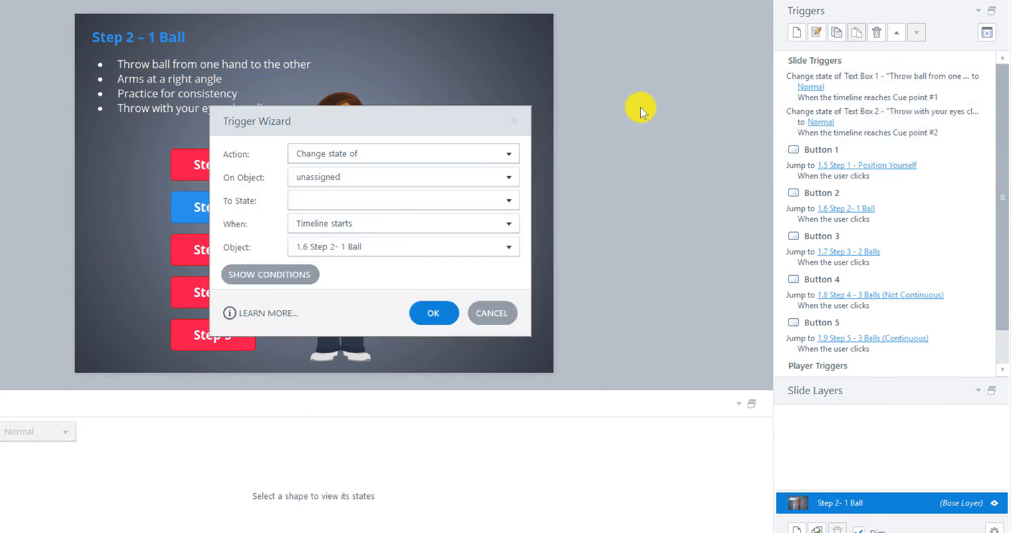
pyautogui.click(359, 182)
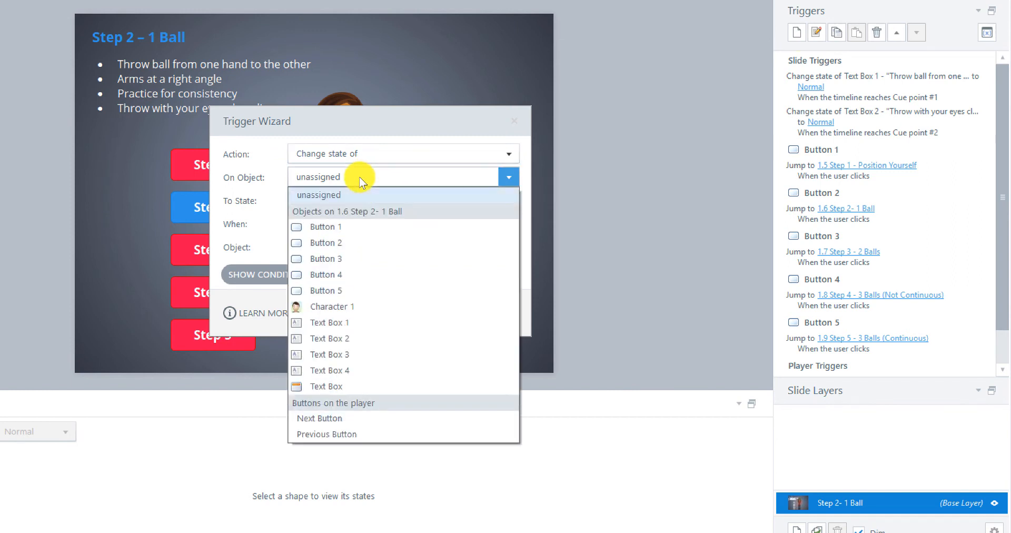
pyautogui.click(347, 355)
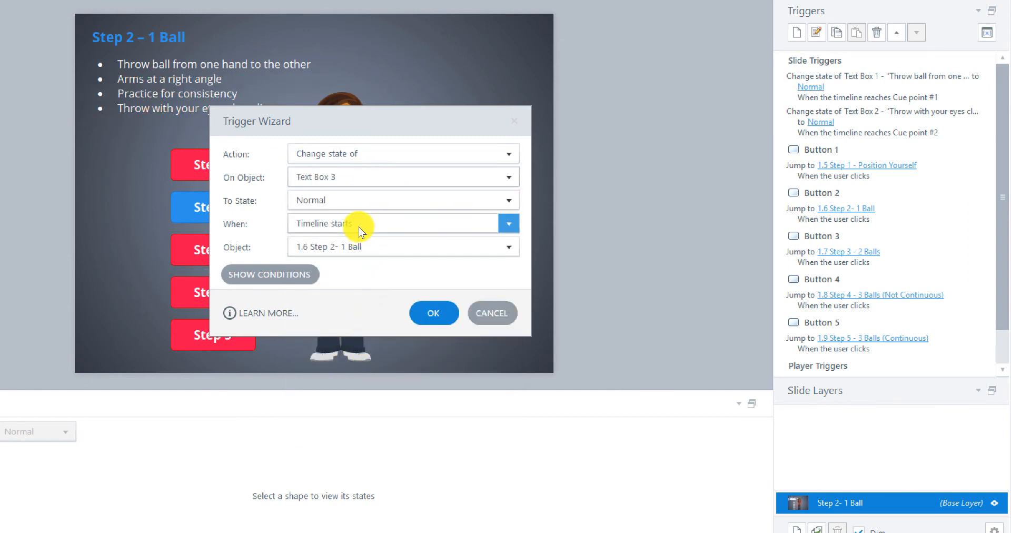
pyautogui.click(360, 230)
pyautogui.click(358, 502)
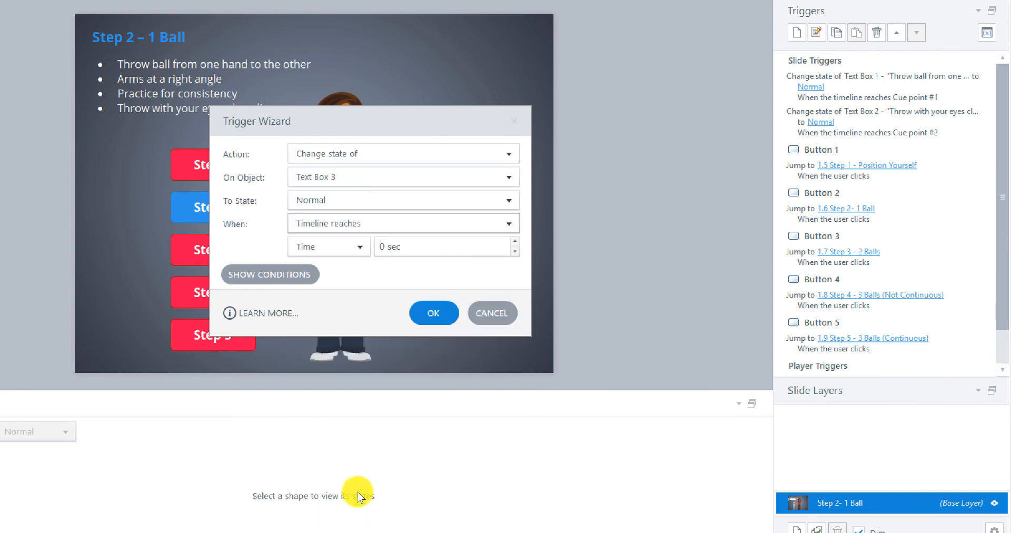
pyautogui.click(352, 251)
pyautogui.click(343, 280)
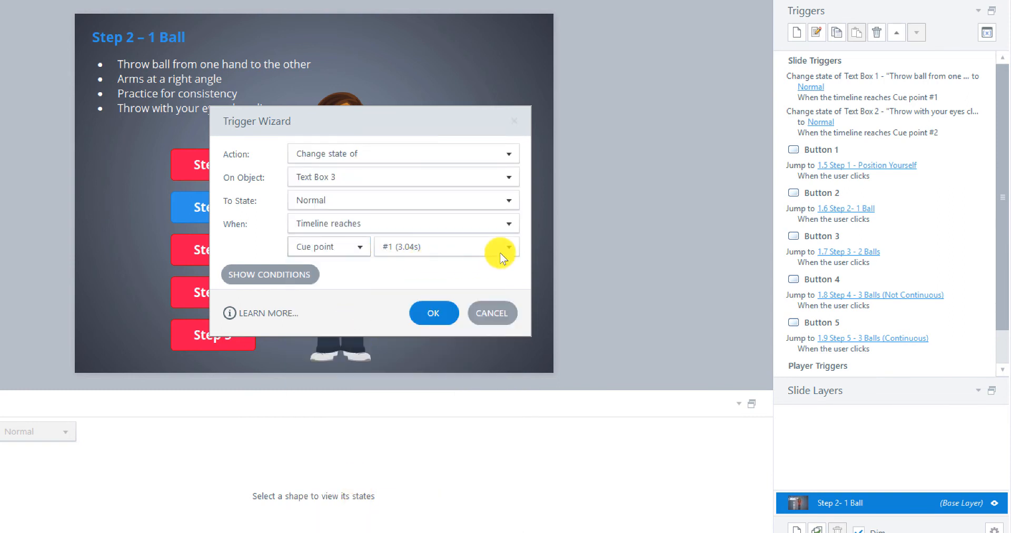
pyautogui.click(509, 247)
pyautogui.click(446, 295)
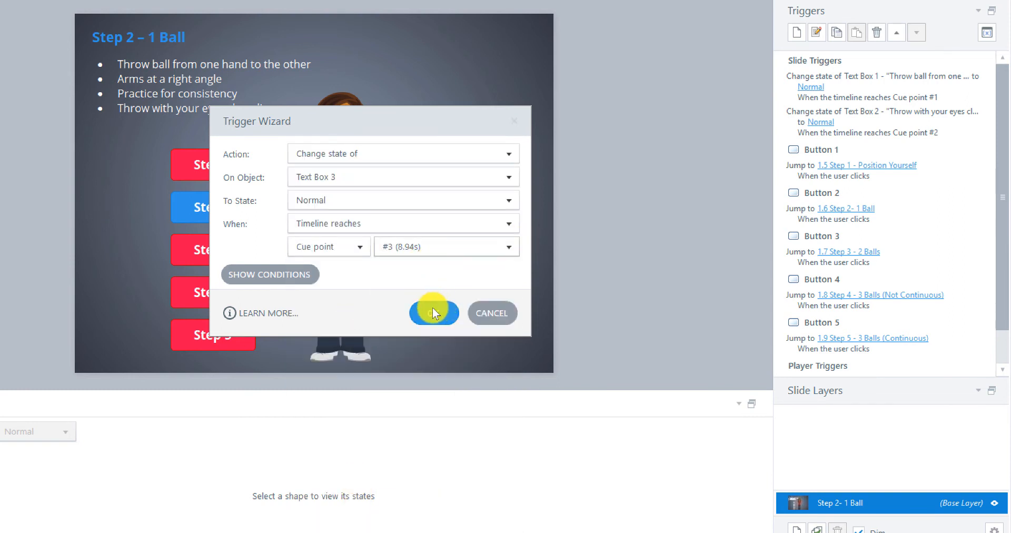
pyautogui.click(432, 308)
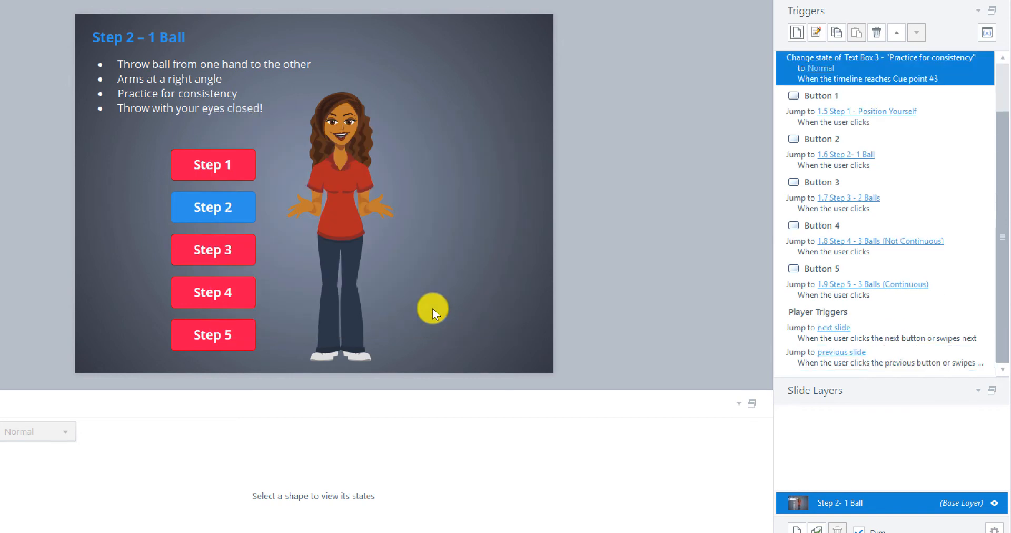
# - Add a trigger that changes the state of Text Box 4 to Normal when the timeline reaches cue point #4
pyautogui.click(796, 32)
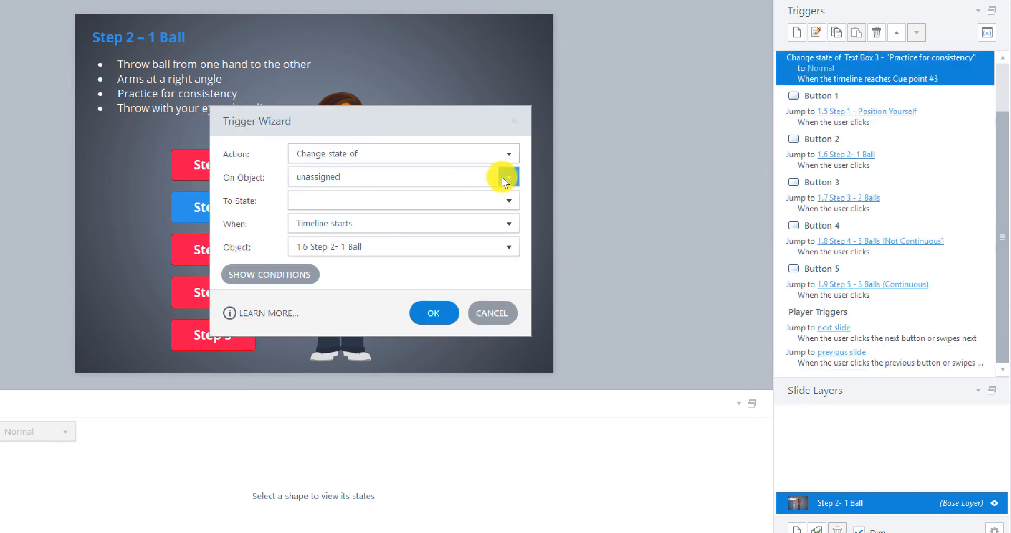
pyautogui.click(504, 179)
pyautogui.click(379, 430)
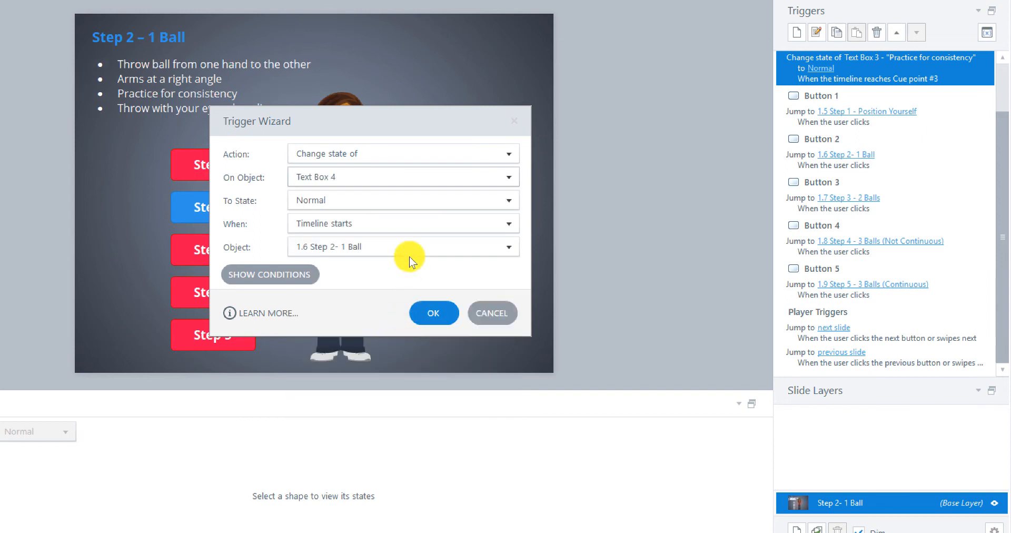
pyautogui.click(366, 226)
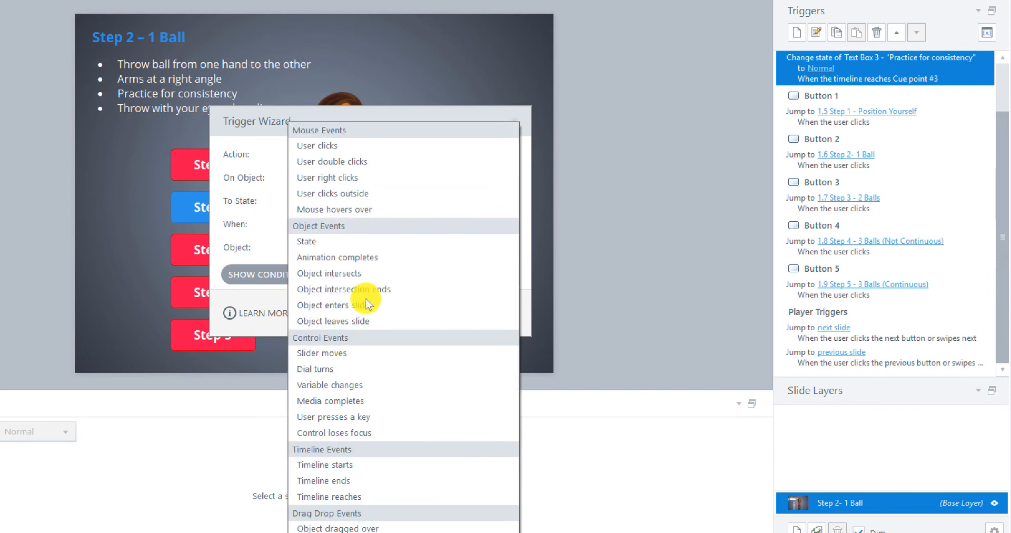
pyautogui.click(363, 496)
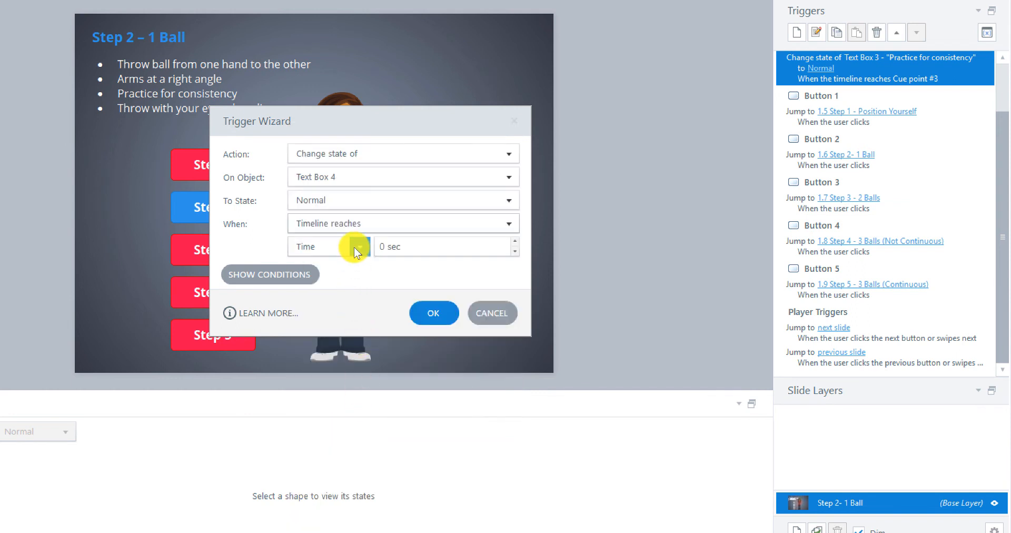
pyautogui.click(354, 247)
pyautogui.click(347, 280)
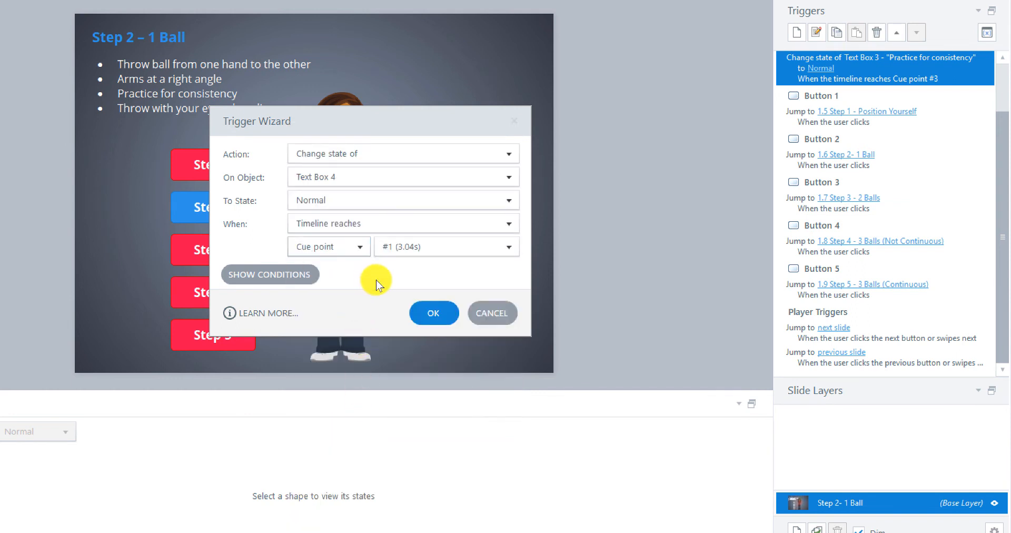
pyautogui.click(508, 246)
pyautogui.click(431, 312)
pyautogui.click(431, 314)
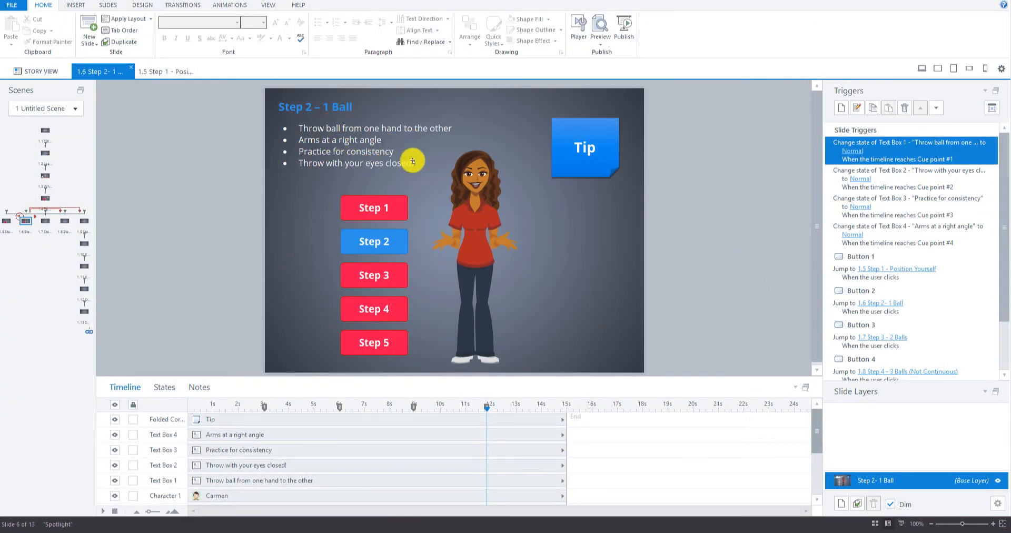
# - Rename the "Throw with your eyes closed!" text box as Text Box 4 in the timeline
pyautogui.click(298, 163)
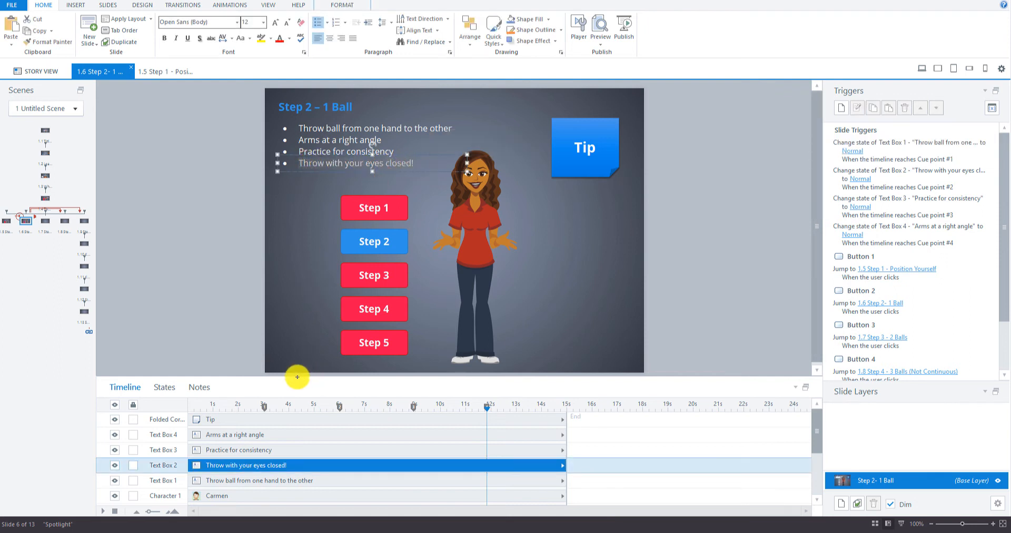
pyautogui.moveTo(297, 376); pyautogui.dragTo(295, 200)
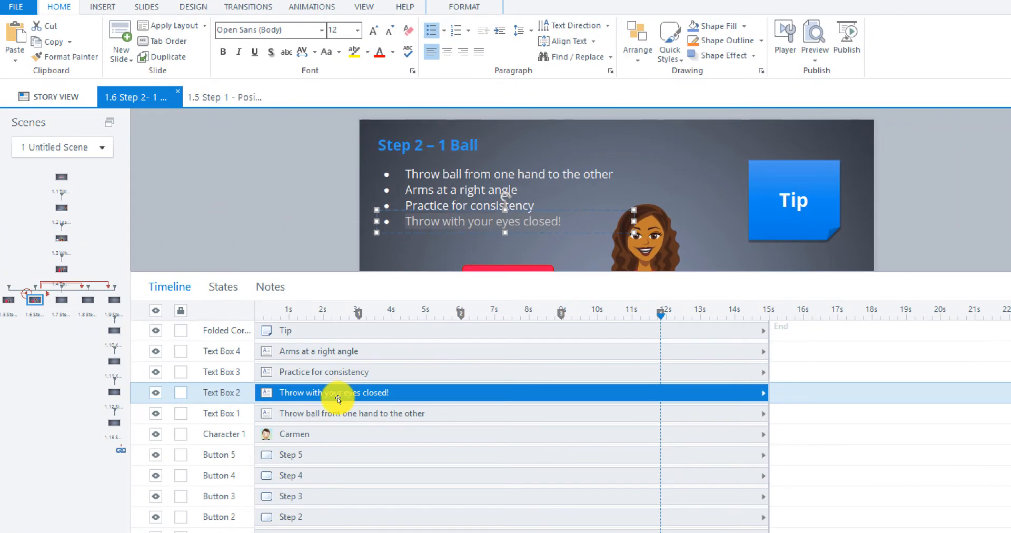
pyautogui.rightClick(234, 393)
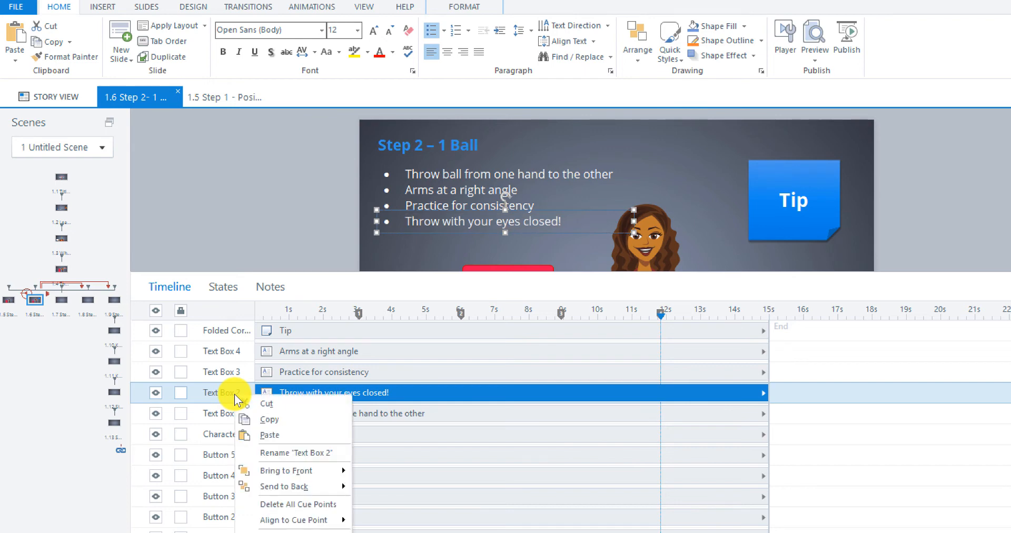
pyautogui.click(275, 454)
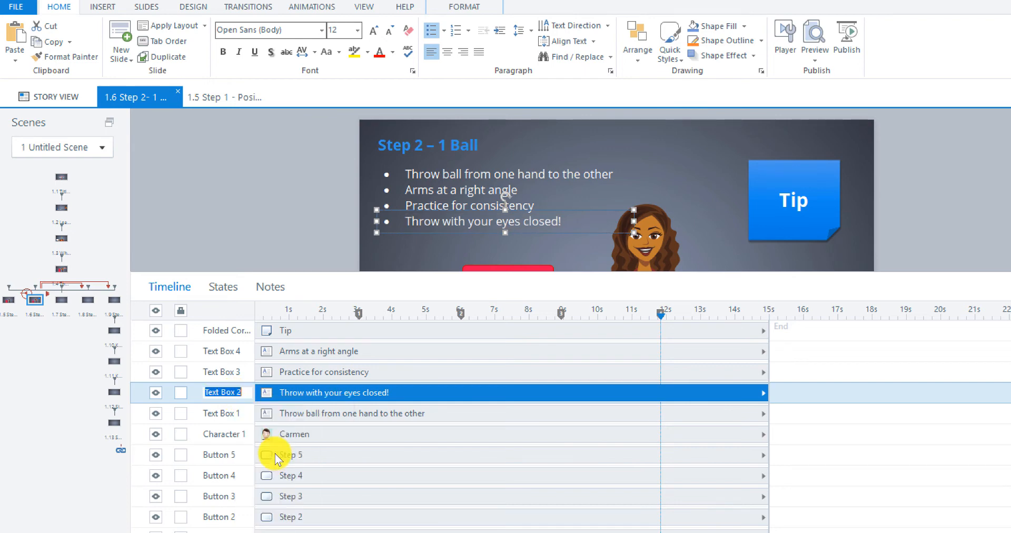
pyautogui.click(242, 391)
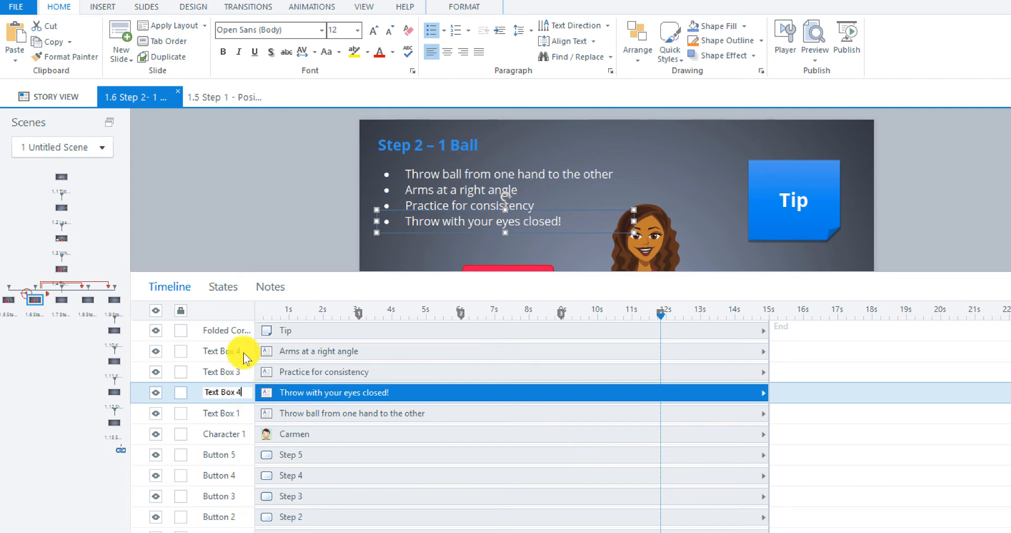
pyautogui.click(266, 254)
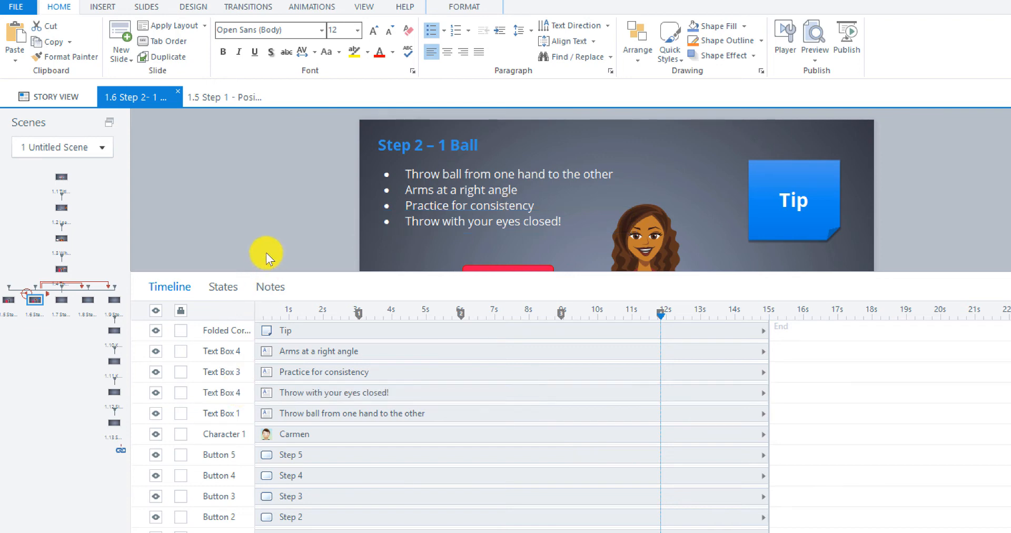
# - Rename the "Arms at a right angle" text box as Text Box 2 in the timeline
pyautogui.click(277, 355)
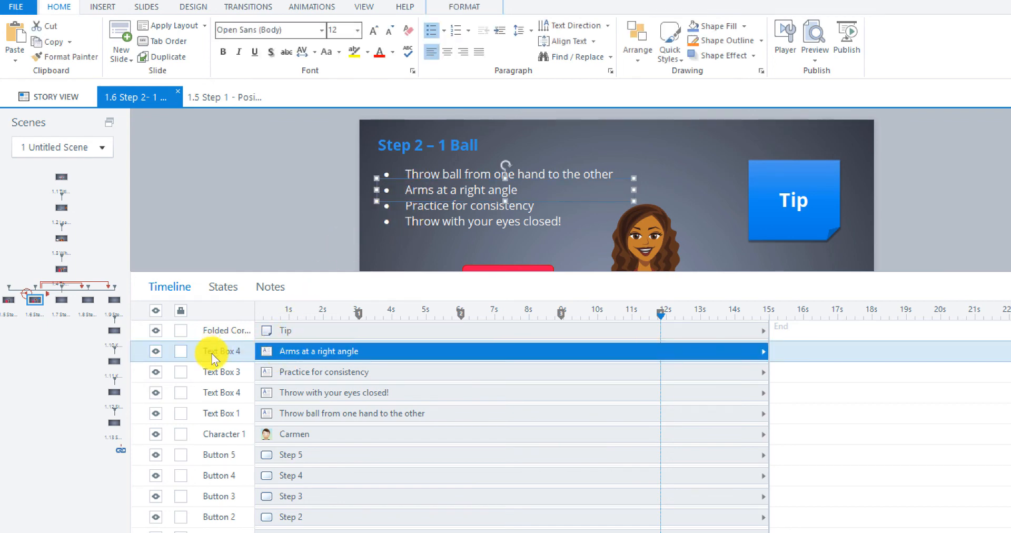
pyautogui.rightClick(241, 356)
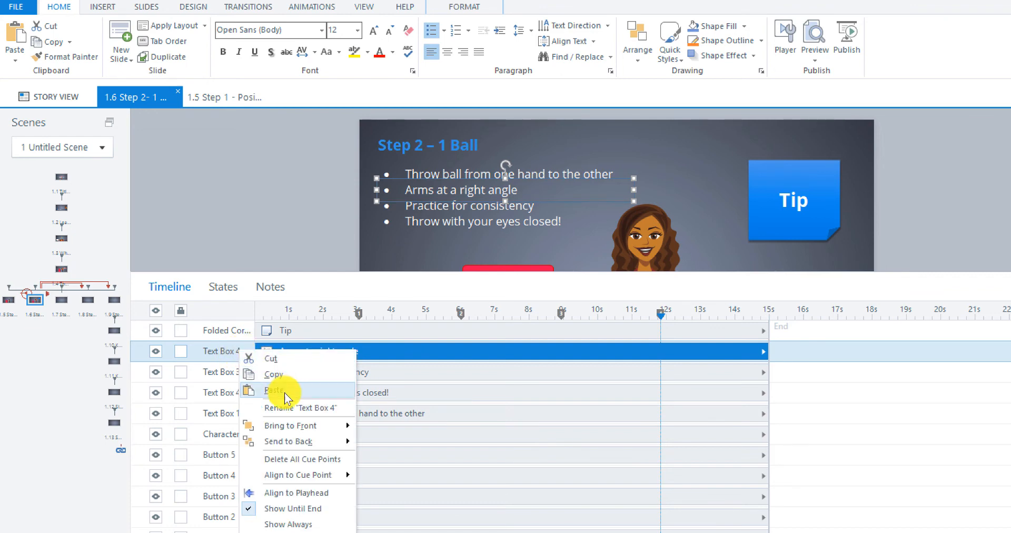
pyautogui.click(286, 407)
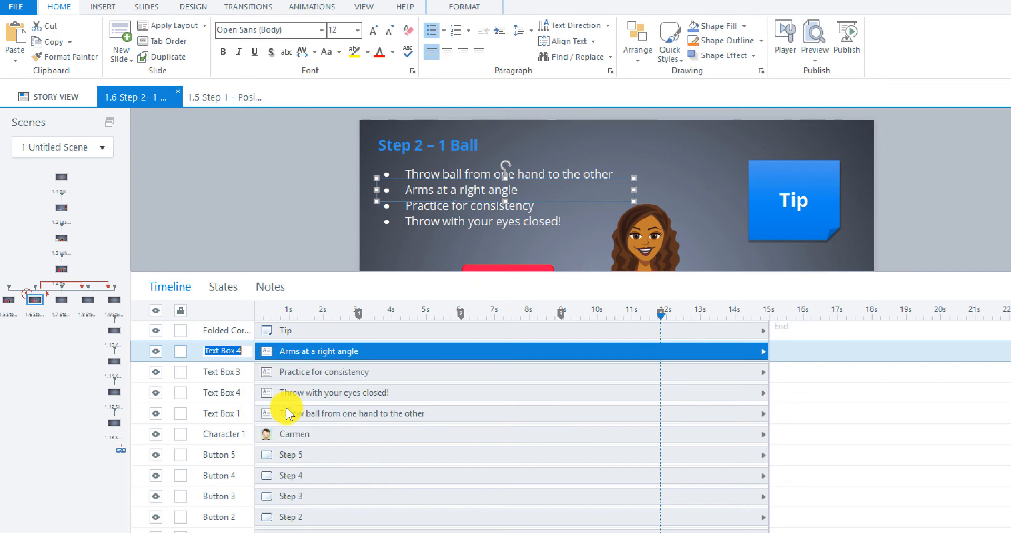
pyautogui.click(242, 351)
pyautogui.press('BackSpace')
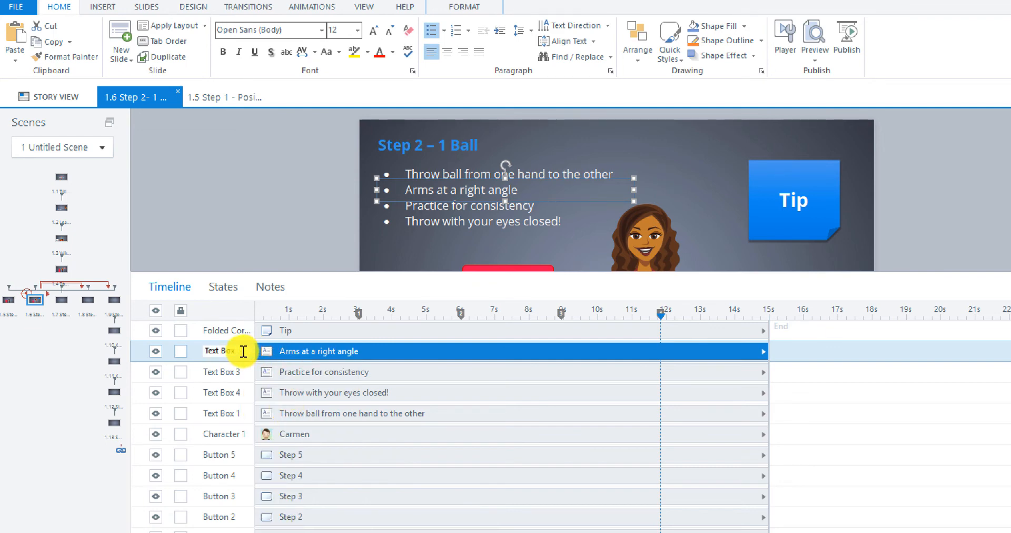
pyautogui.write('2')
pyautogui.click(242, 220)
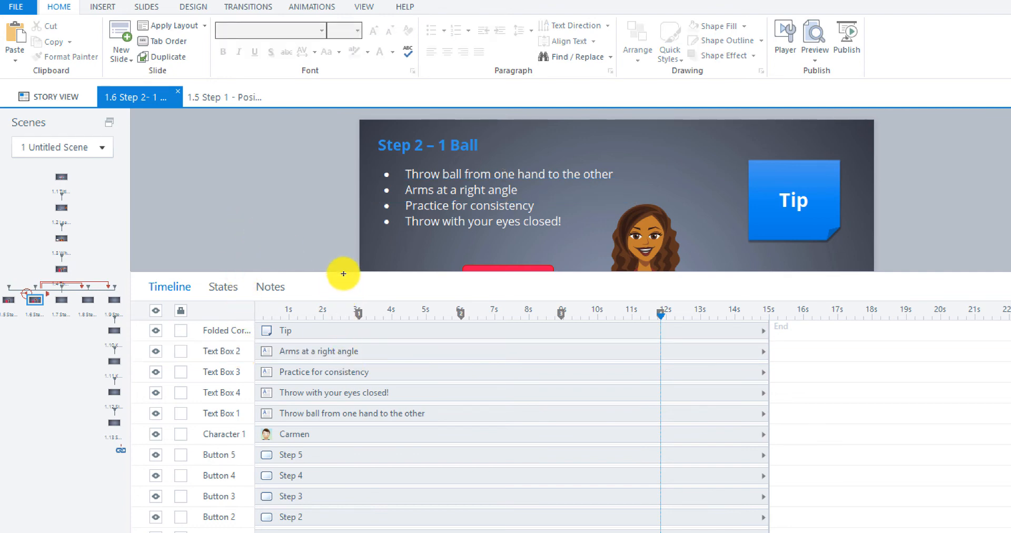
pyautogui.moveTo(339, 271); pyautogui.dragTo(343, 525)
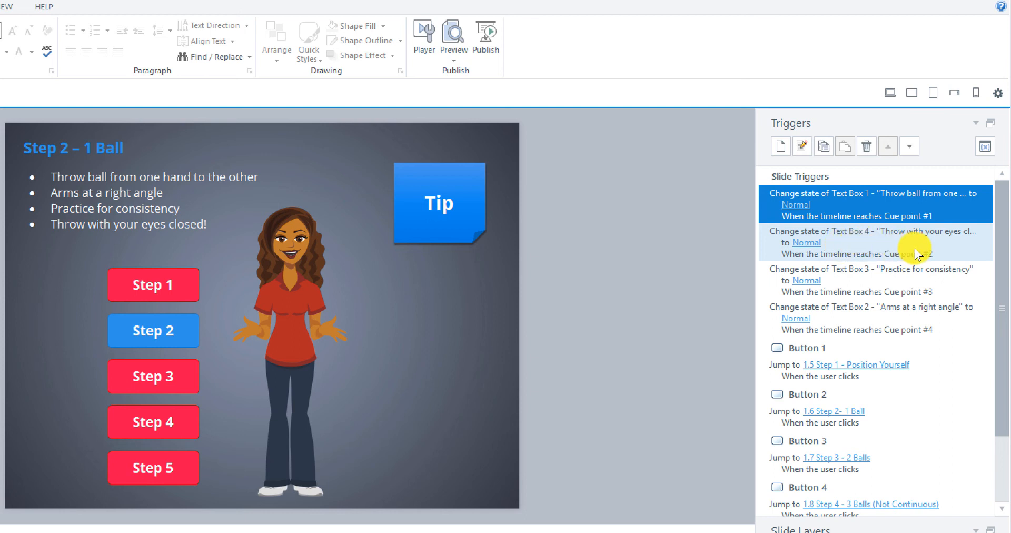
# - Set the "Throw with your eyes closed!" trigger to fire when the timeline reaches cue point #4
pyautogui.click(884, 236)
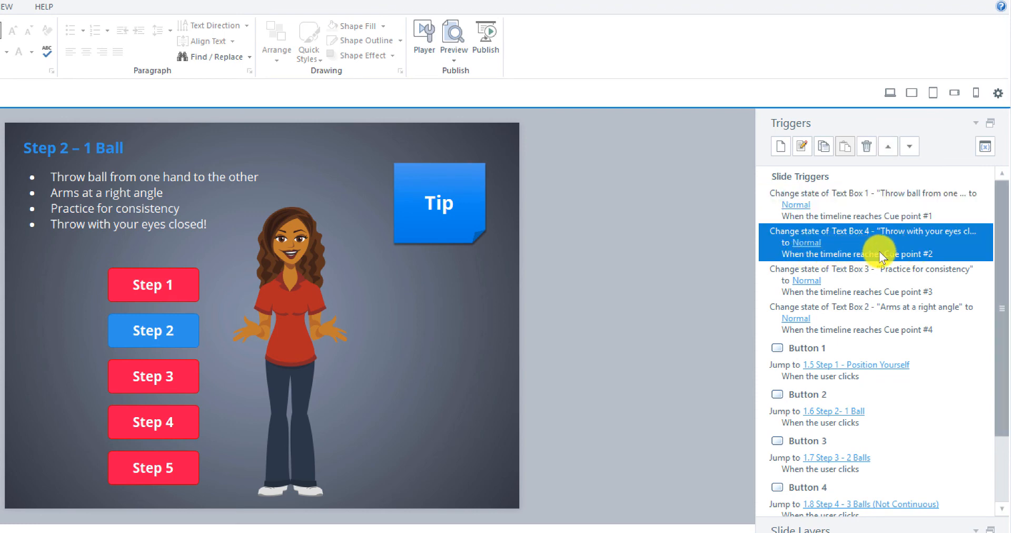
pyautogui.click(802, 142)
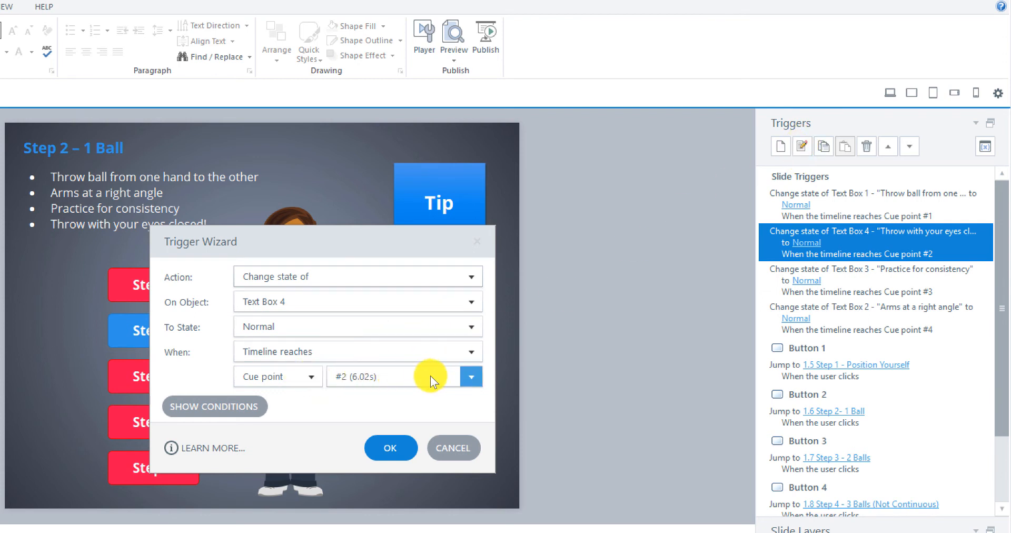
pyautogui.click(468, 378)
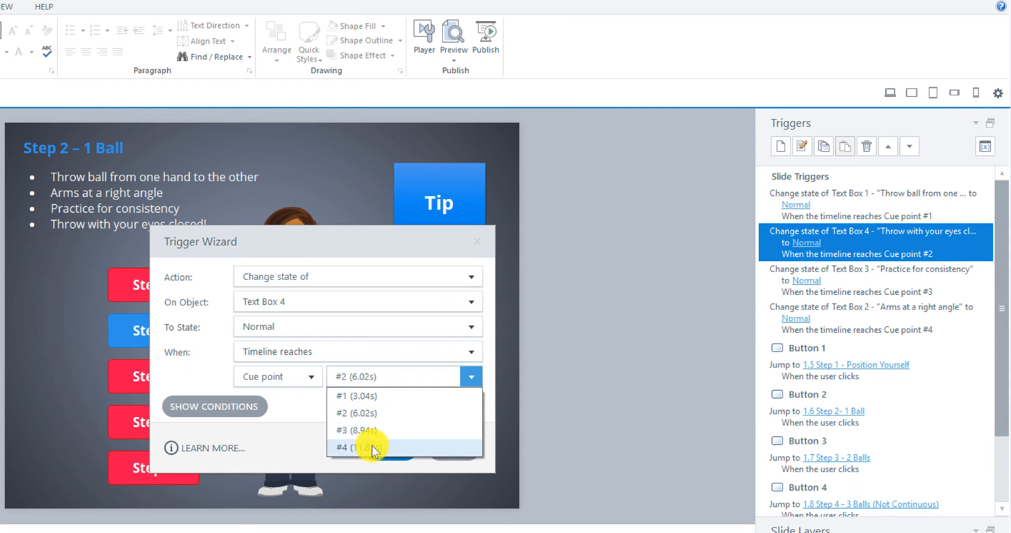
pyautogui.click(373, 445)
pyautogui.click(378, 445)
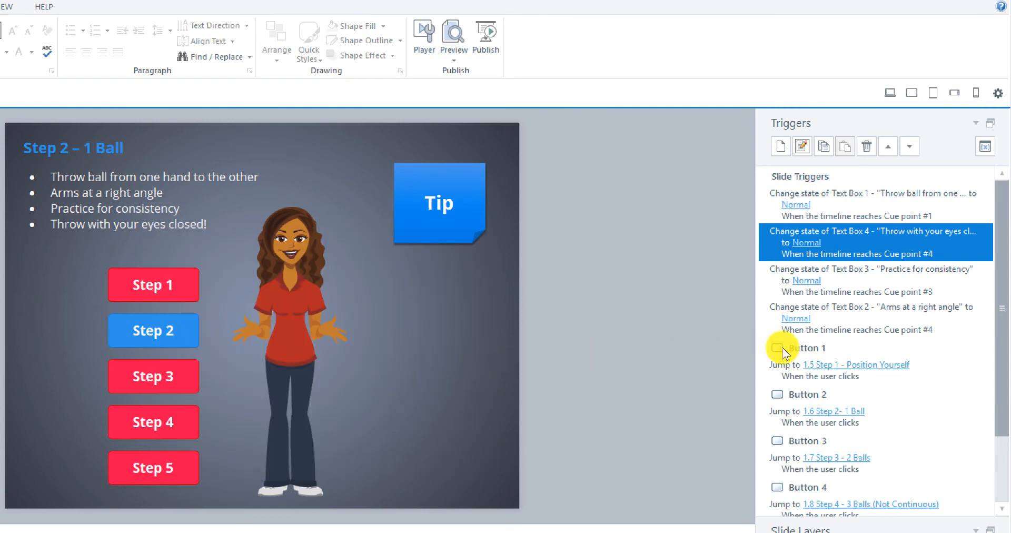
# - Set the "Arms at a right angle" trigger to fire at cue point #2 and preview the result
pyautogui.click(801, 305)
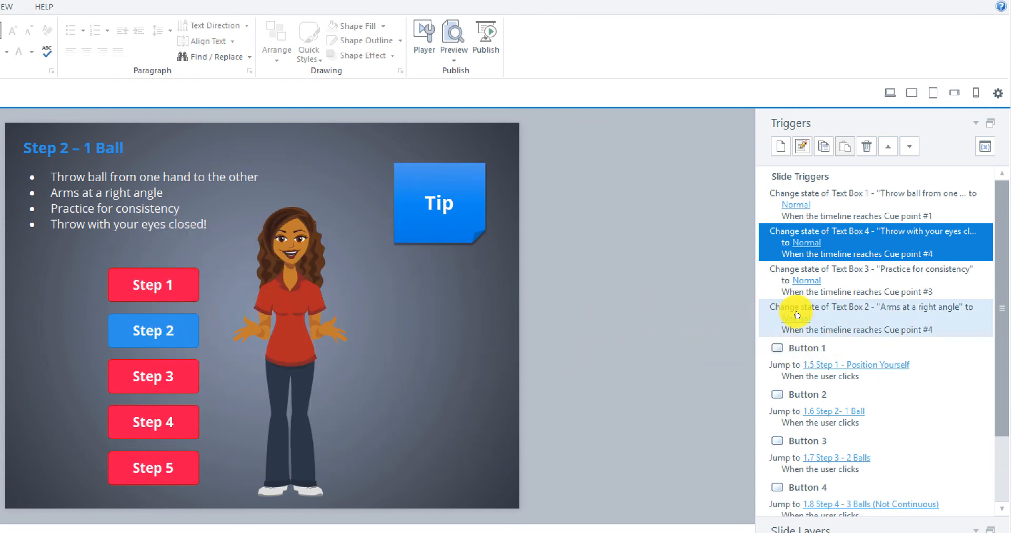
pyautogui.click(797, 316)
pyautogui.click(773, 322)
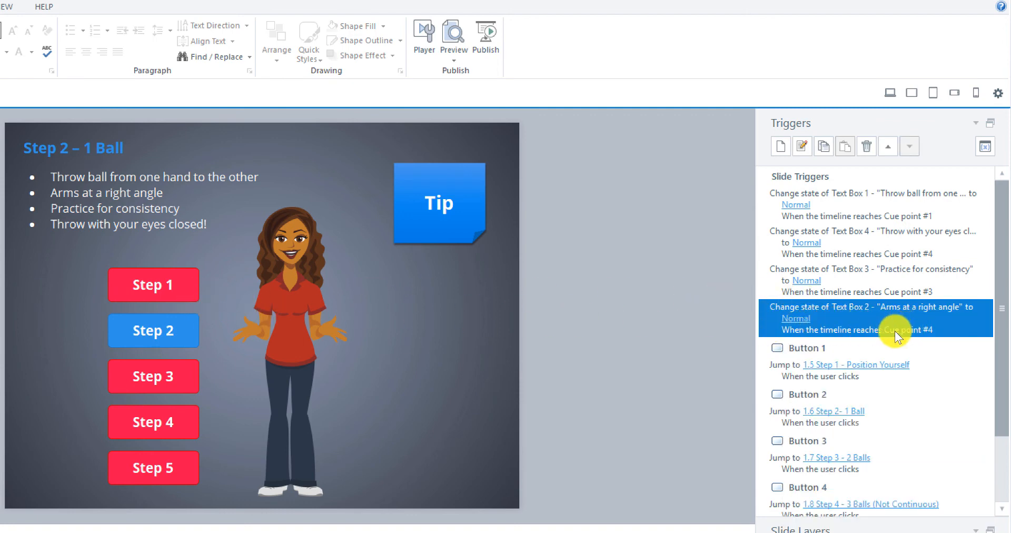
pyautogui.click(803, 143)
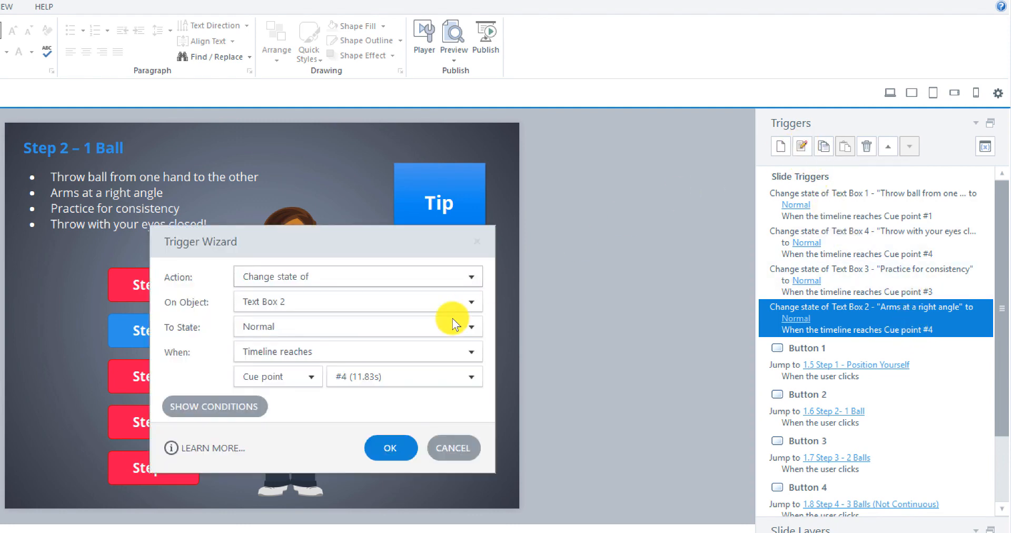
pyautogui.click(468, 378)
pyautogui.click(370, 409)
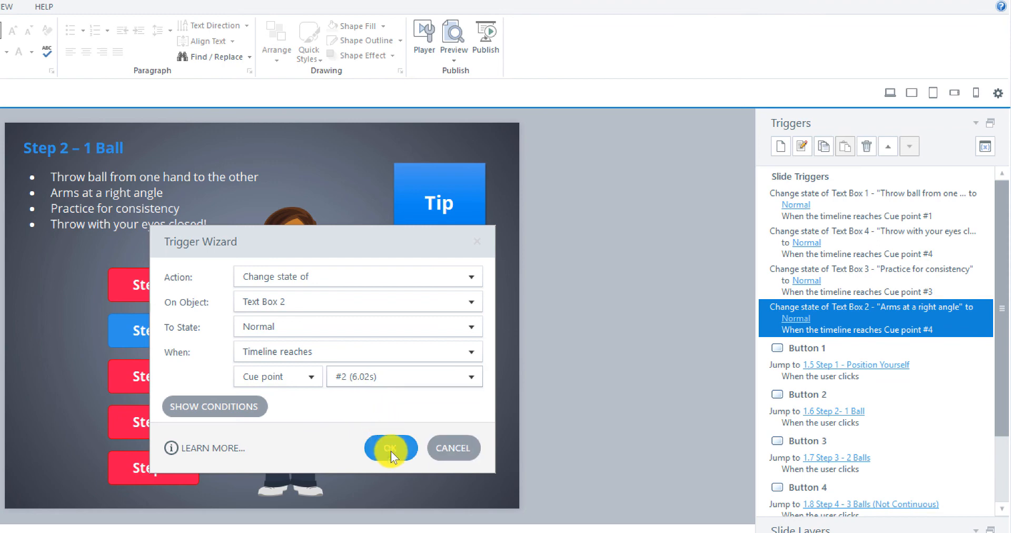
pyautogui.click(391, 449)
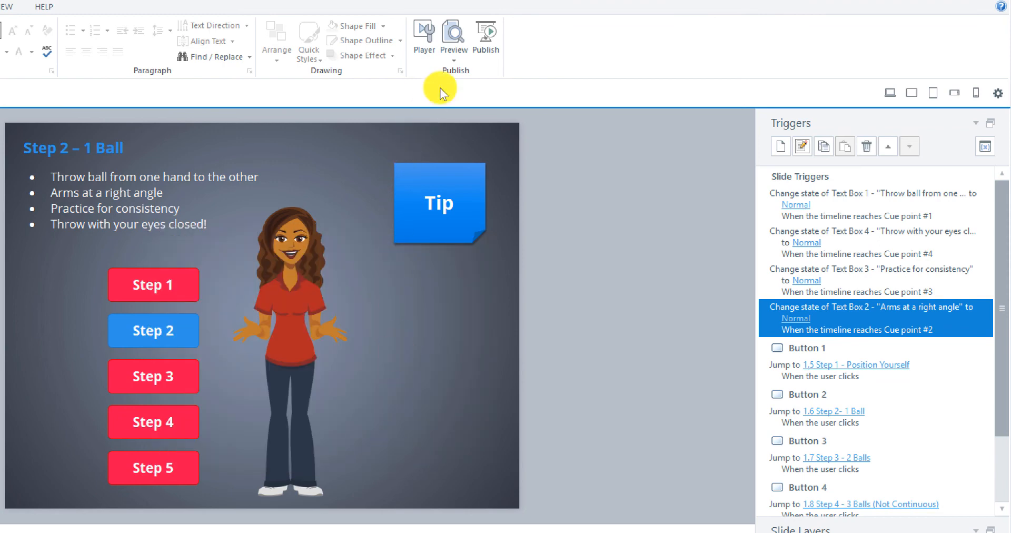
pyautogui.click(455, 58)
pyautogui.click(456, 74)
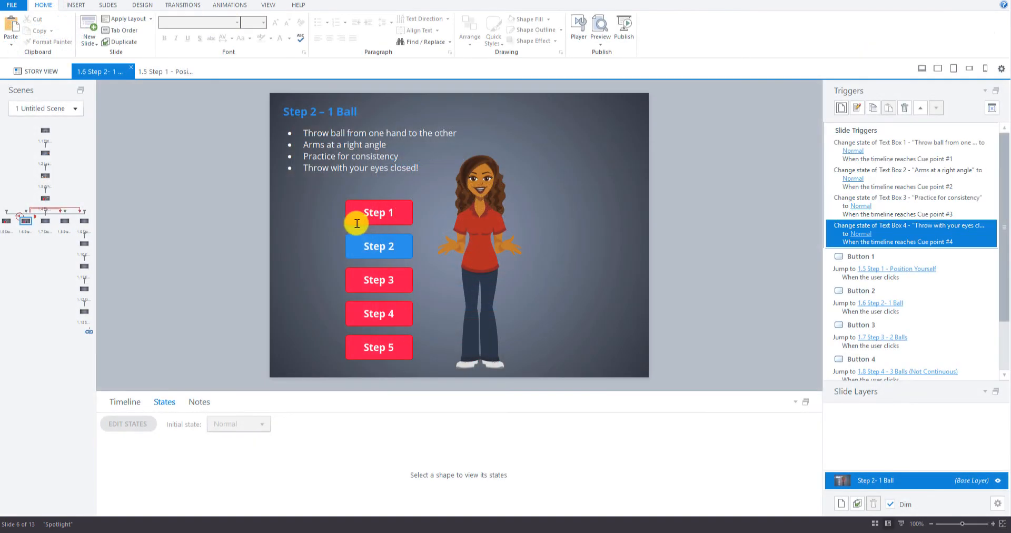
# - Examine the jump triggers attached to the step buttons on the slide and the slides they lead to
pyautogui.click(356, 224)
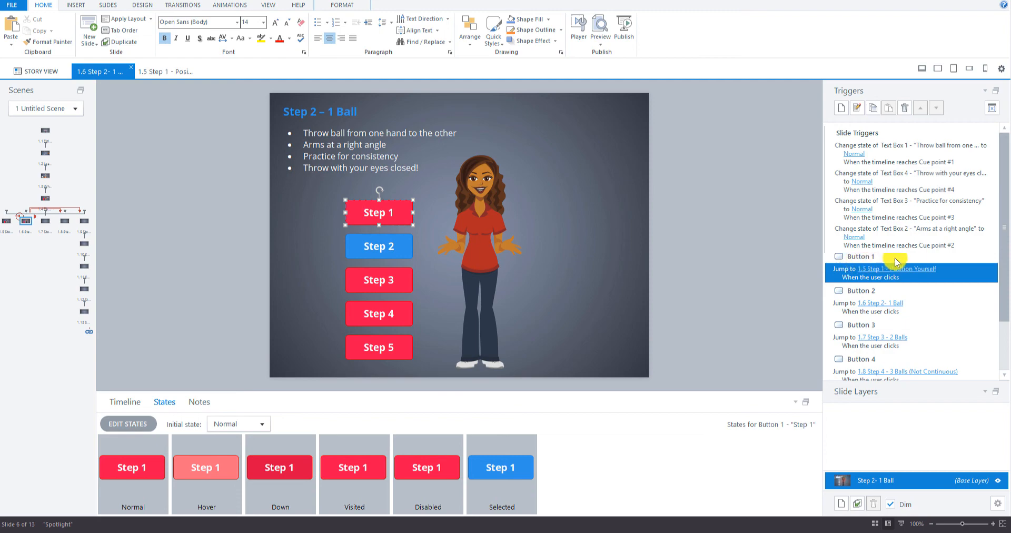
pyautogui.scroll(-3, 1000, 242)
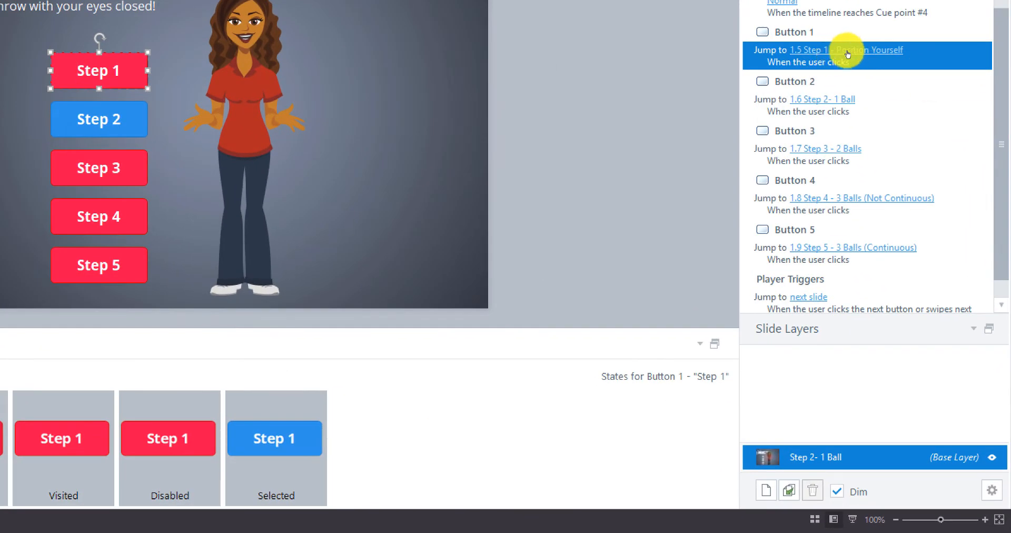
pyautogui.click(787, 108)
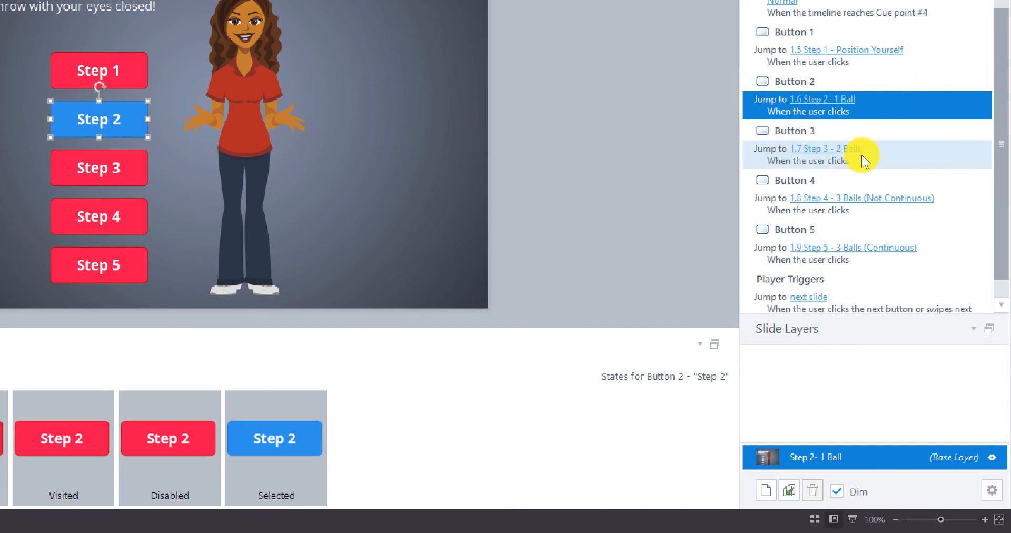
pyautogui.moveTo(1000, 171); pyautogui.dragTo(1000, 191)
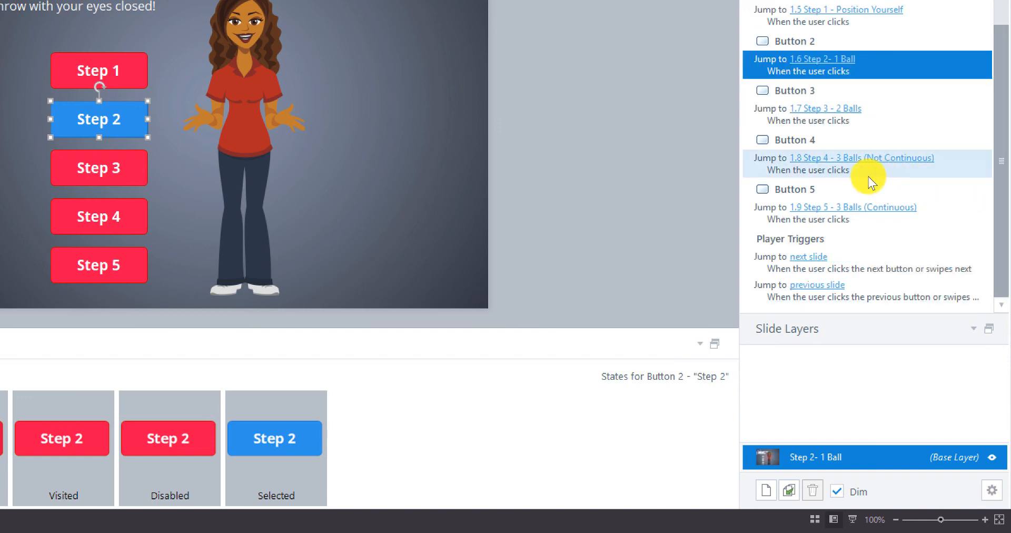
pyautogui.click(813, 170)
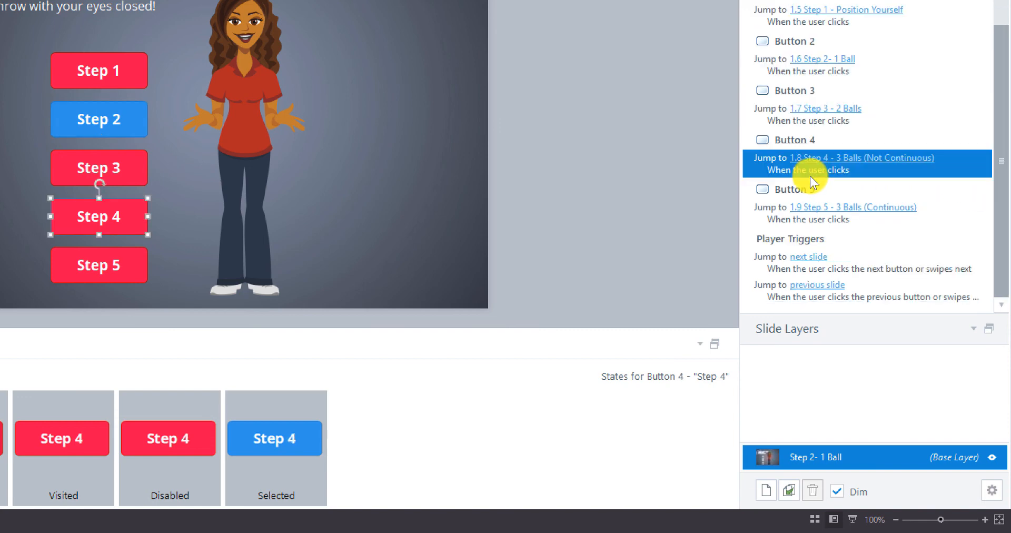
pyautogui.click(771, 217)
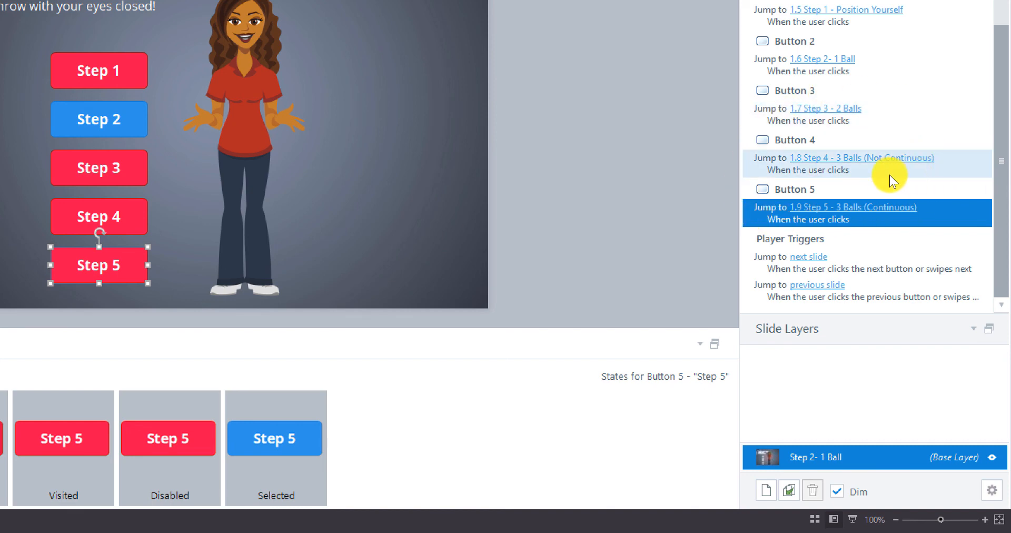
pyautogui.click(370, 203)
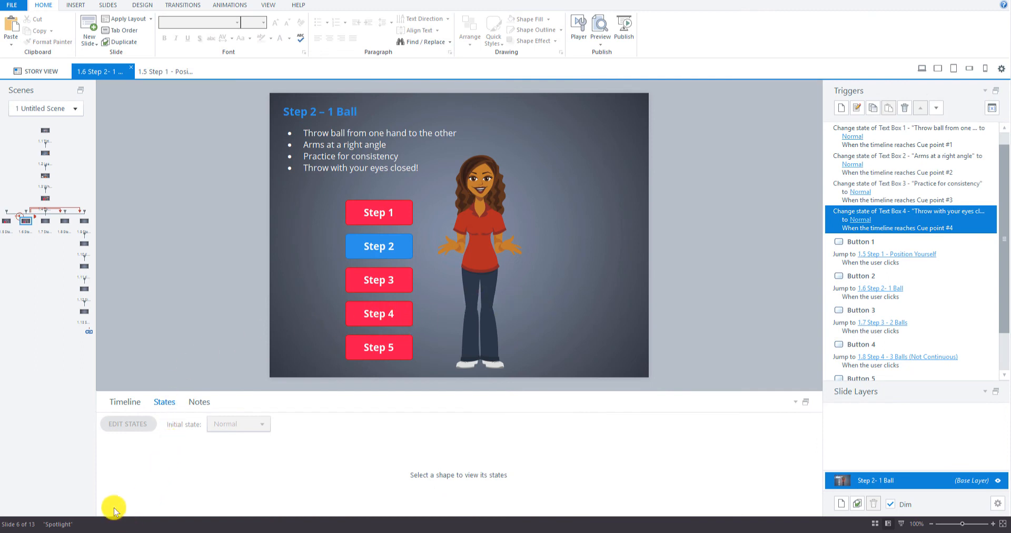
# - Draw a folded corner shape about 128 px wide and 112 px high in the slide's upper-right area
pyautogui.moveTo(168, 531)
pyautogui.click(229, 498)
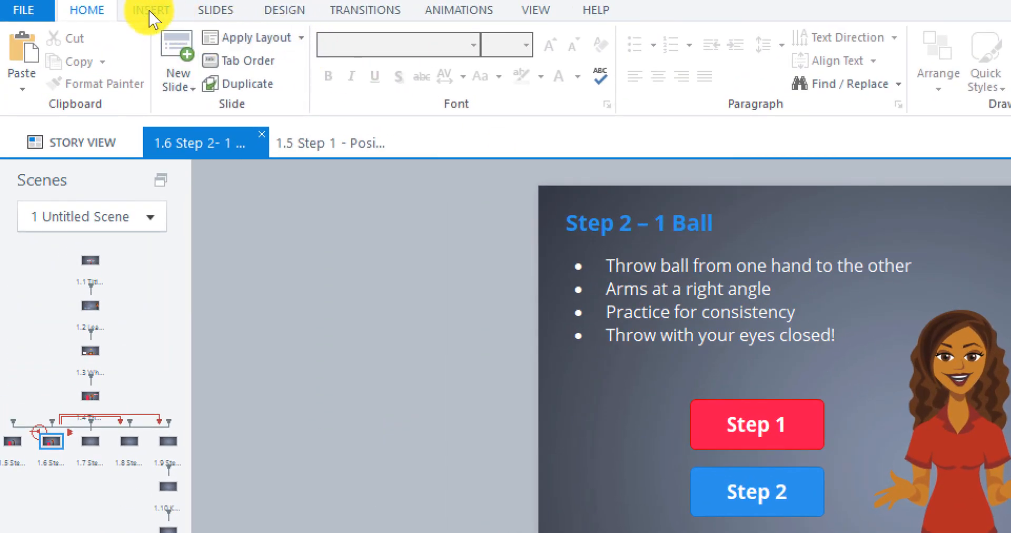
pyautogui.click(151, 11)
pyautogui.click(286, 91)
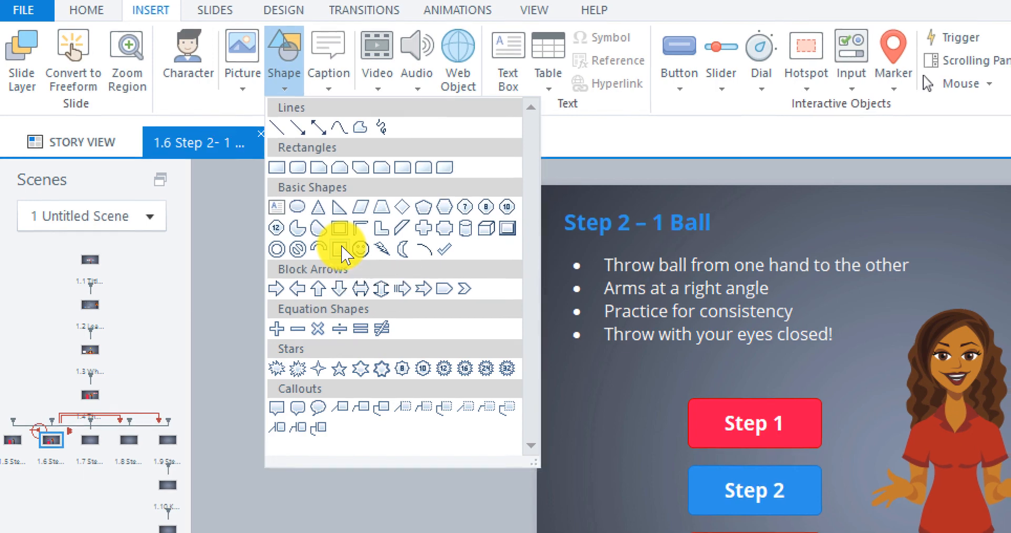
pyautogui.click(341, 251)
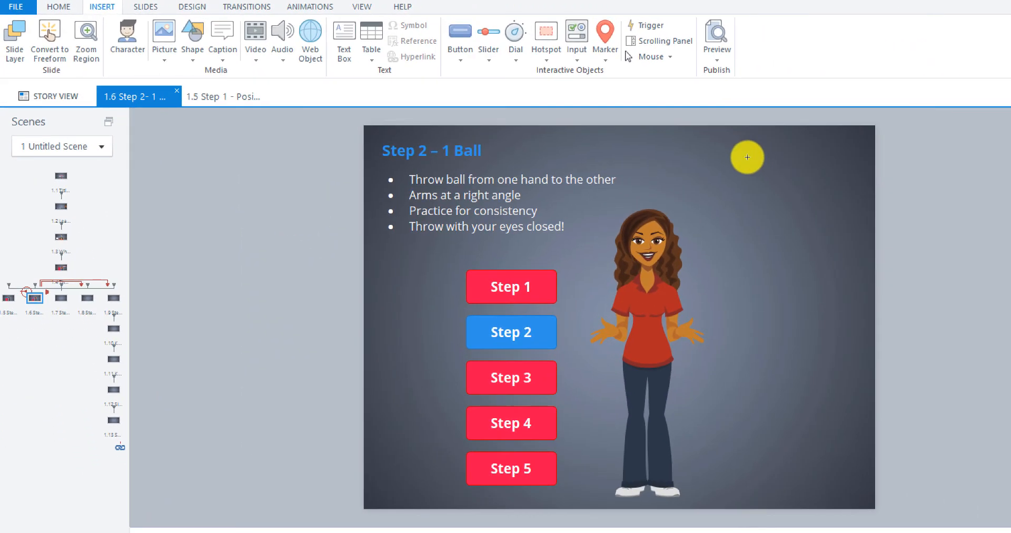
pyautogui.moveTo(748, 158); pyautogui.dragTo(843, 237)
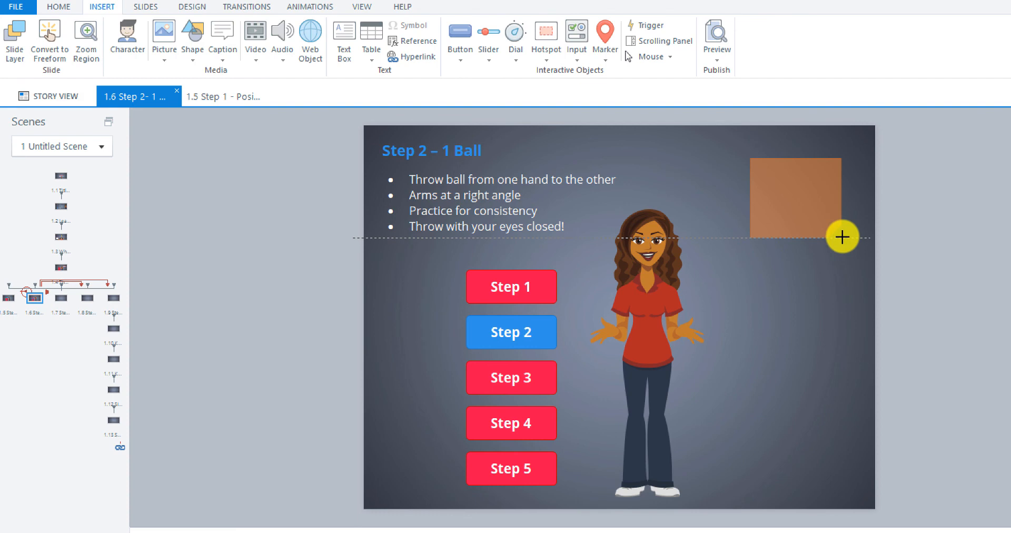
pyautogui.moveTo(842, 237); pyautogui.dragTo(841, 244)
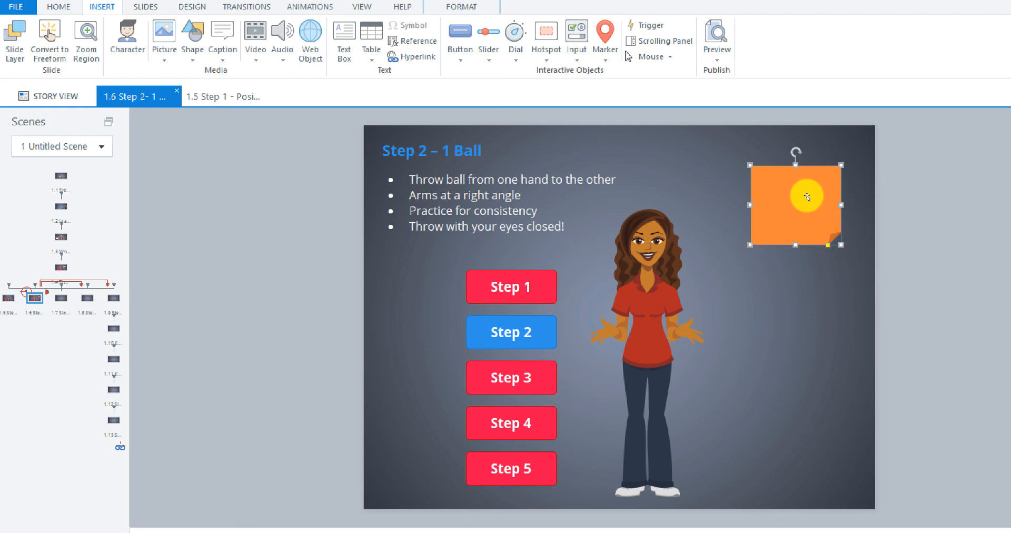
# - Apply the glossy bright blue shape style to the folded corner shape and label it "Tip"
pyautogui.click(461, 10)
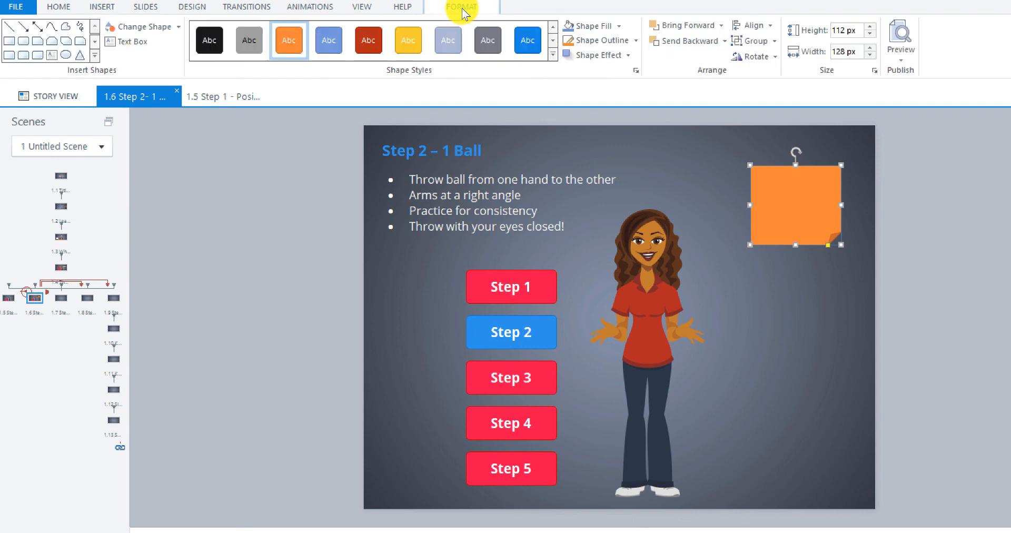
pyautogui.click(551, 41)
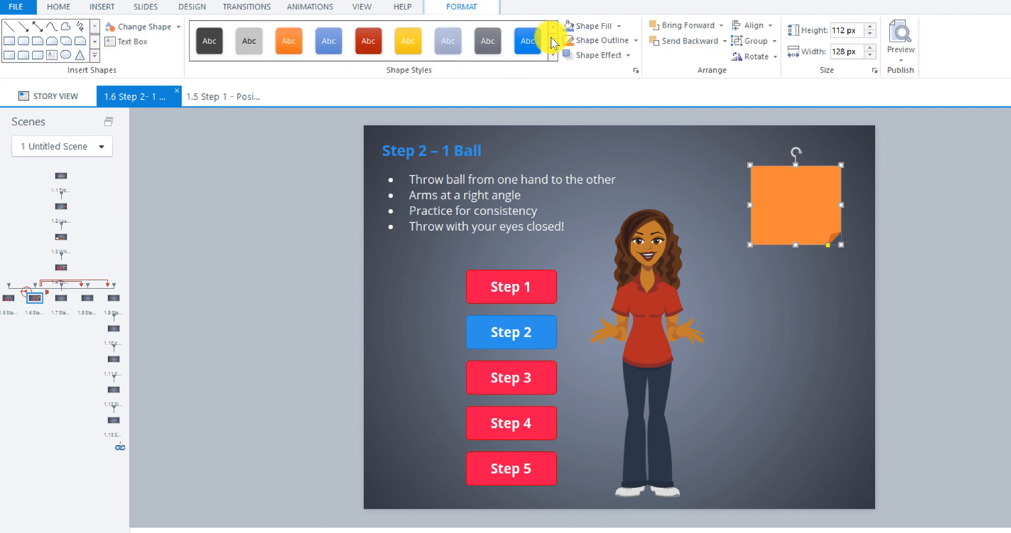
pyautogui.click(528, 46)
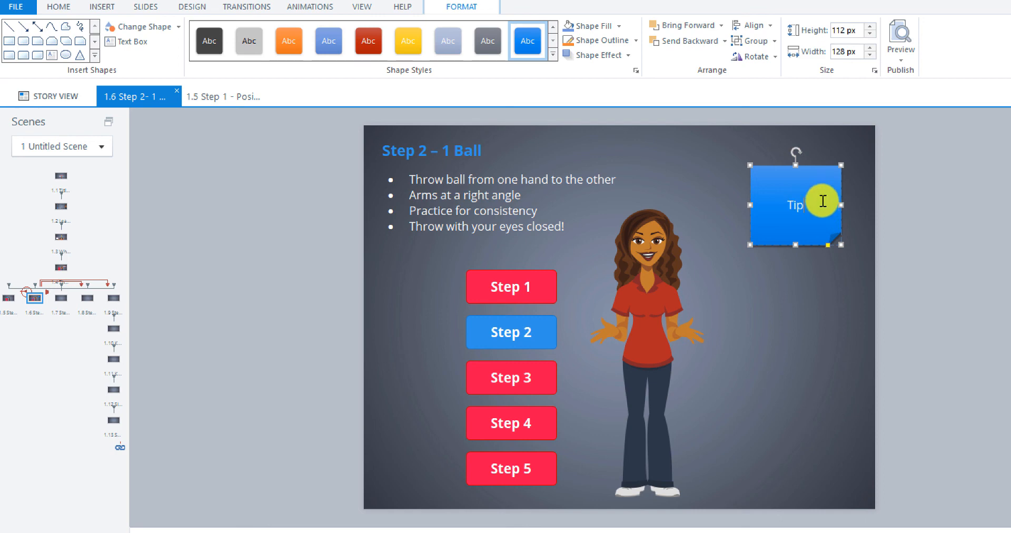
# - Make the "Tip" text on the folded corner shape bold and centred at font size 20
pyautogui.click(787, 200)
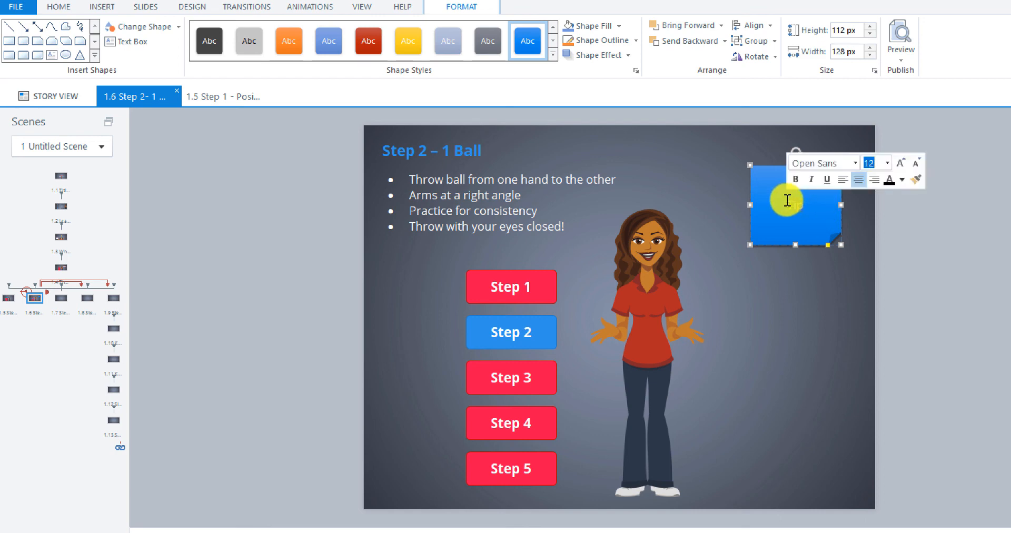
pyautogui.doubleClick(790, 203)
pyautogui.click(796, 179)
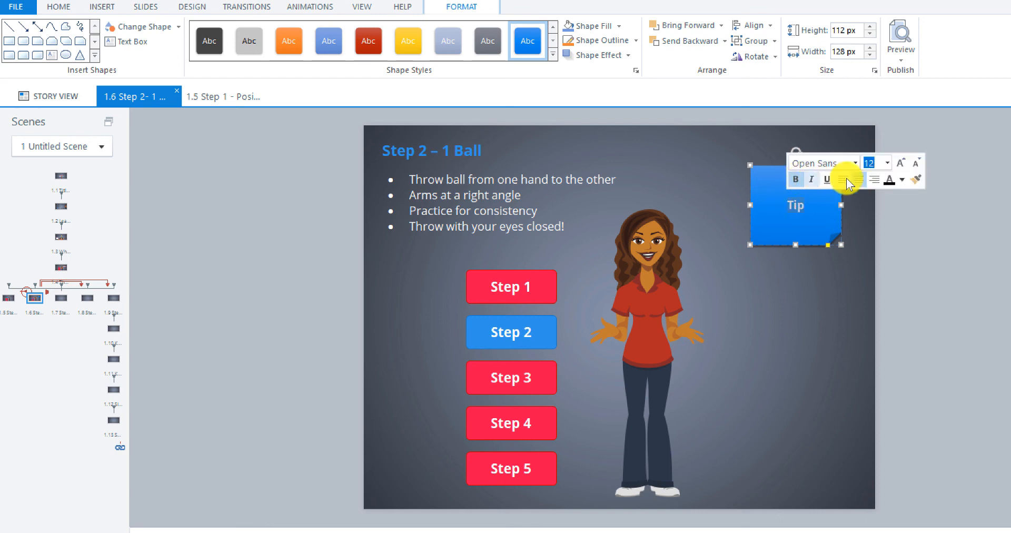
pyautogui.click(857, 180)
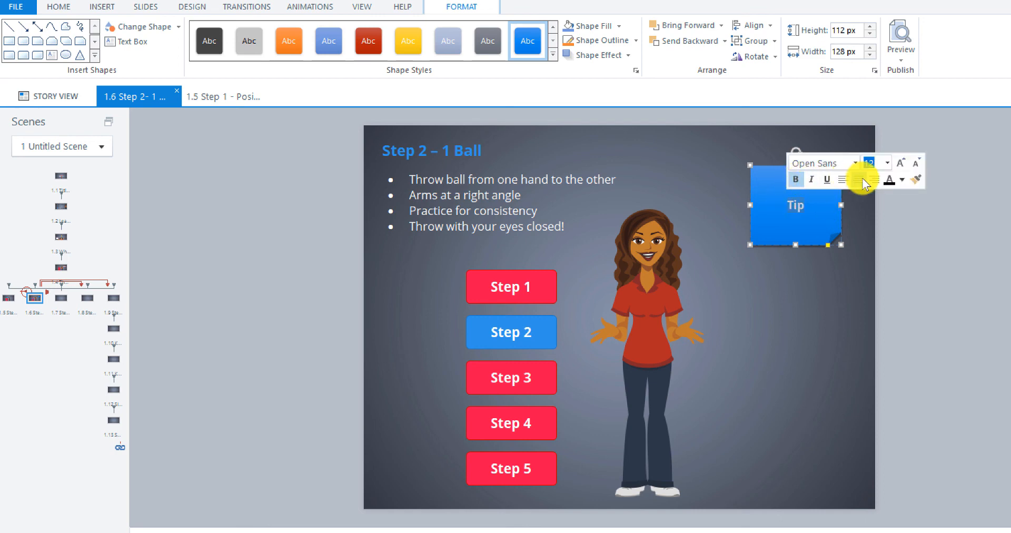
pyautogui.click(887, 163)
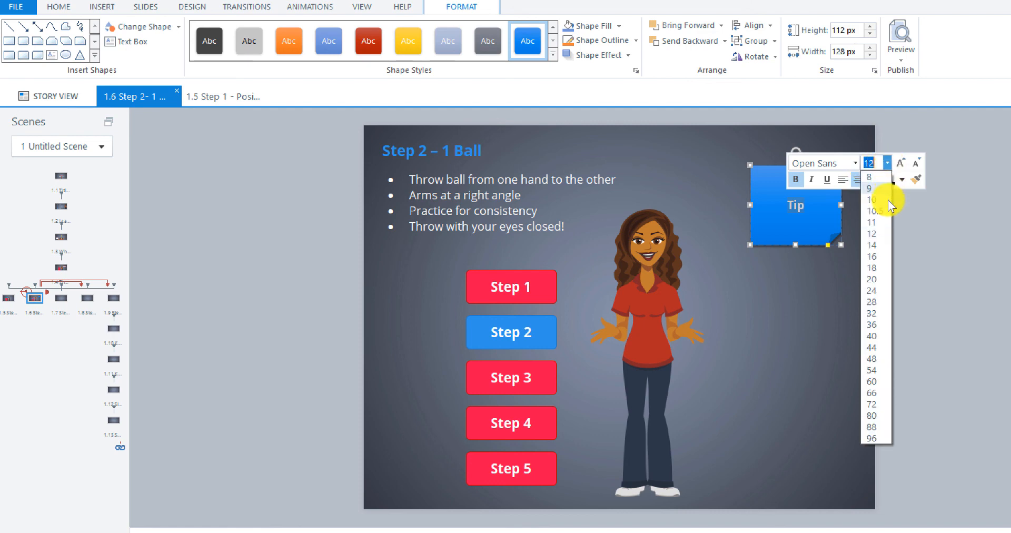
pyautogui.click(873, 278)
pyautogui.click(797, 325)
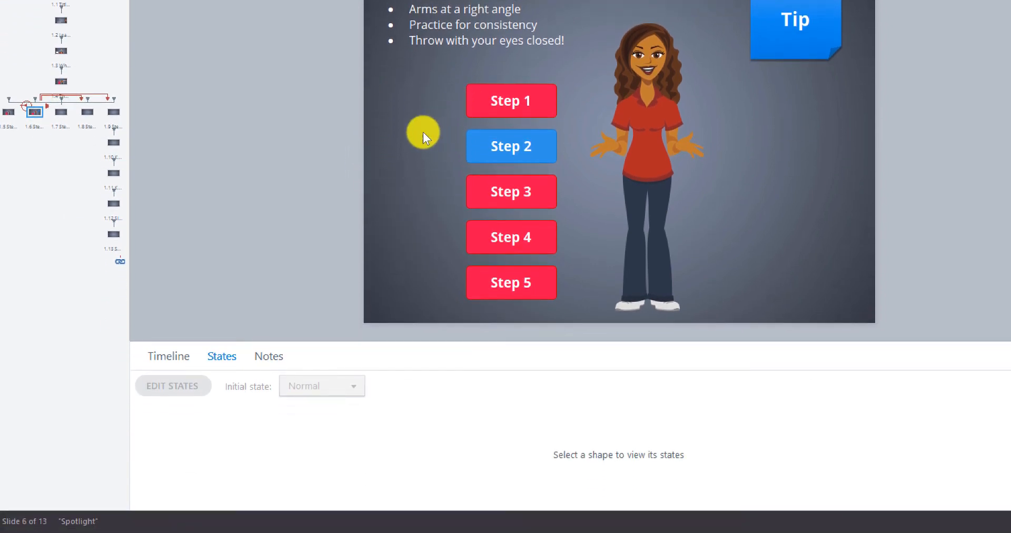
# - Extend the Tip shape's bar in the timeline so that it starts at the beginning of the slide
pyautogui.click(170, 363)
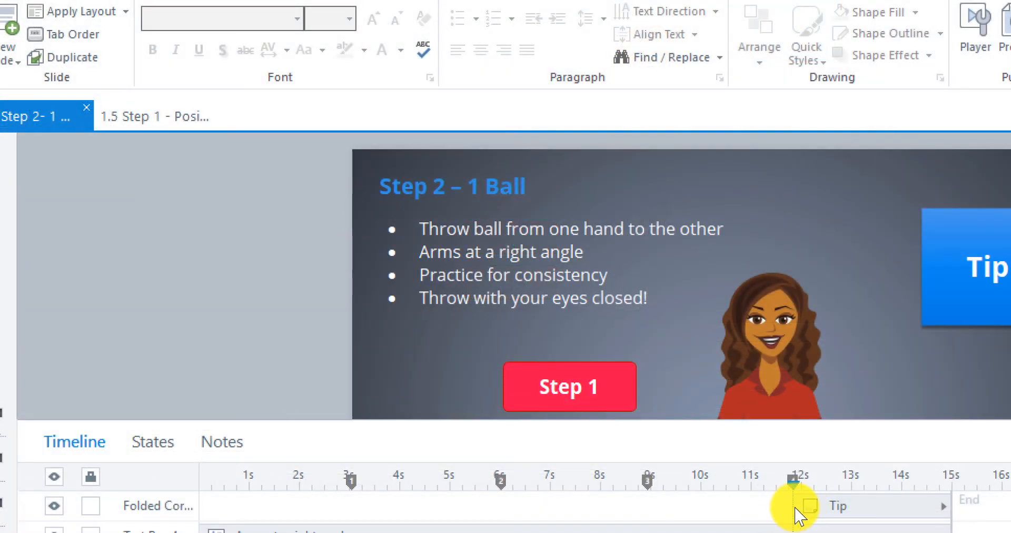
pyautogui.click(806, 506)
pyautogui.moveTo(799, 505); pyautogui.dragTo(179, 507)
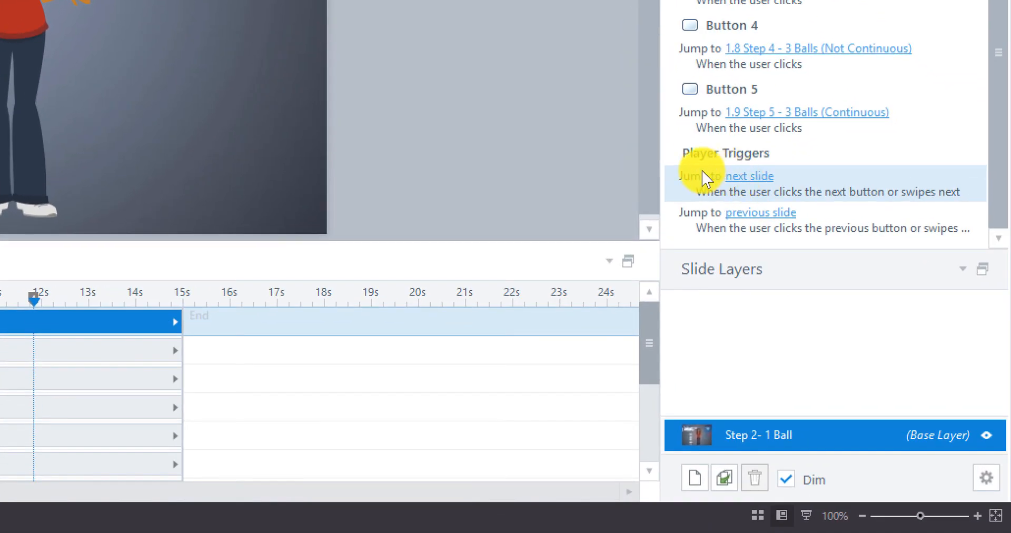
# - Set the player triggers so next jumps to 1.7 Step 3 - 2 Balls and previous to 1.5 Step 1 - Position Yourself
pyautogui.click(756, 182)
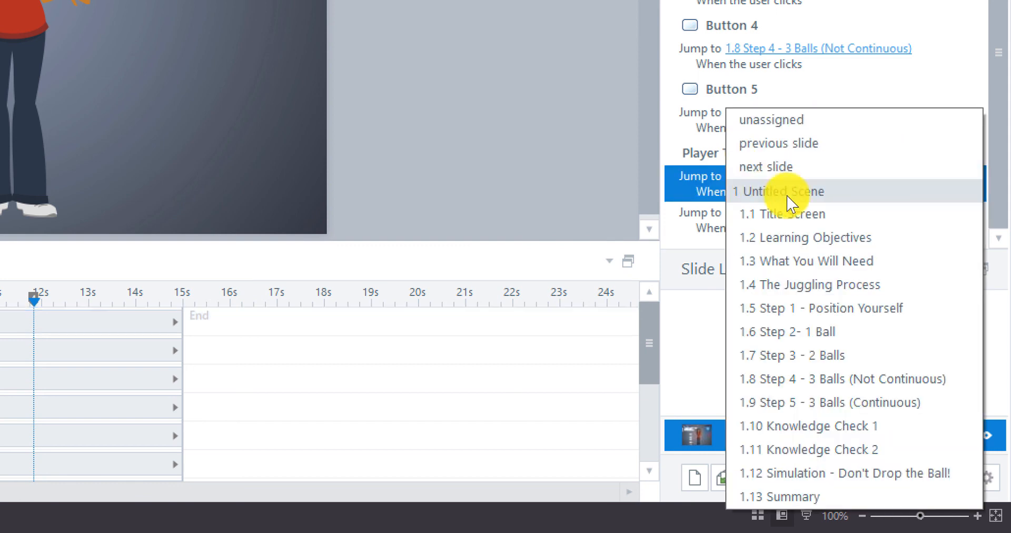
pyautogui.click(838, 357)
pyautogui.click(758, 213)
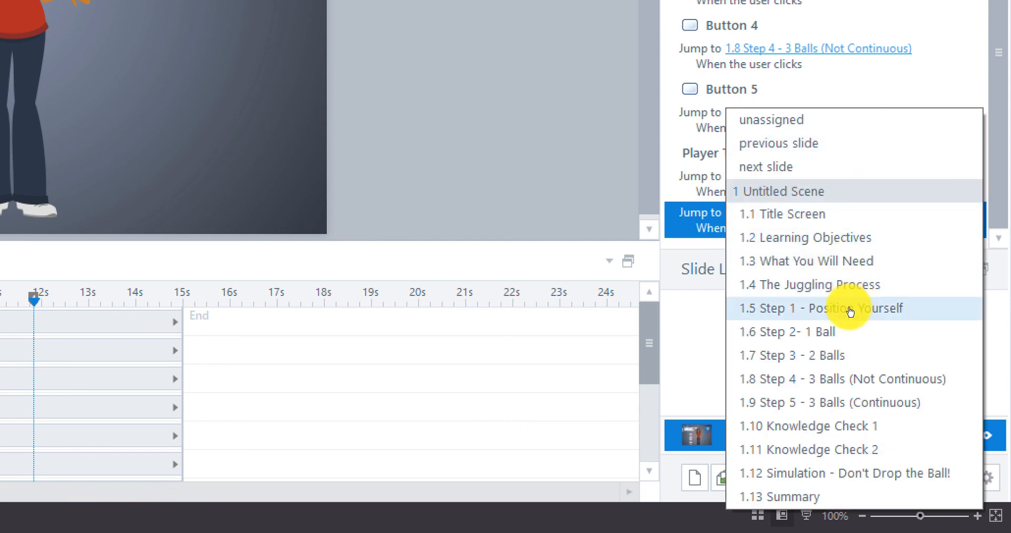
pyautogui.click(849, 311)
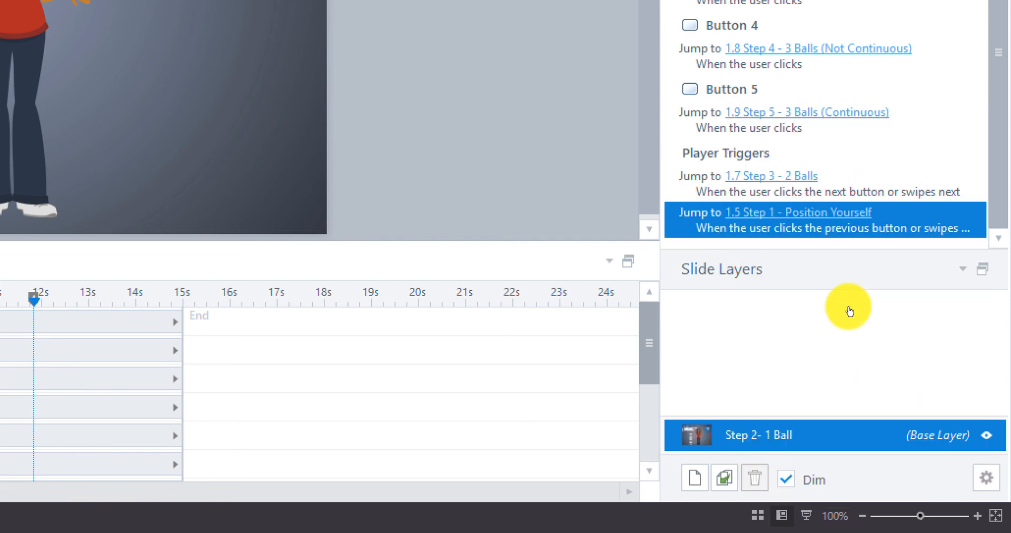